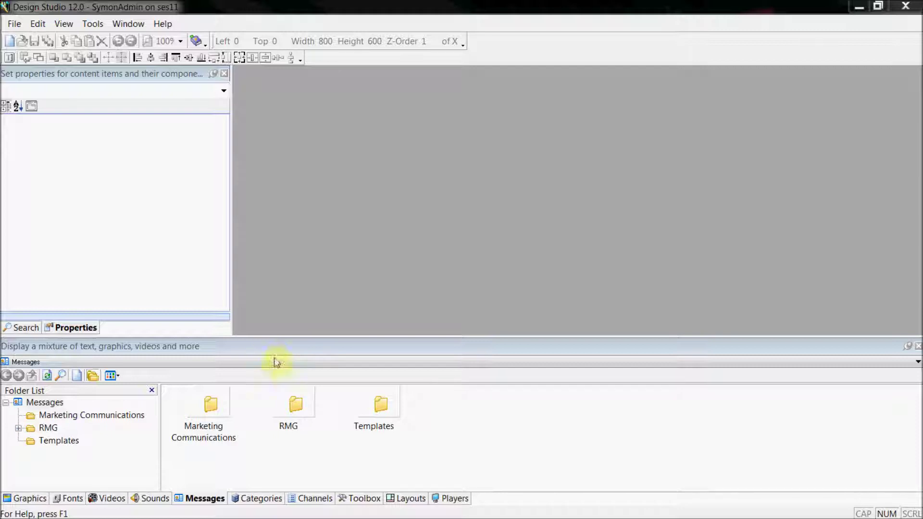
Create a new message document
{"action": "left_click", "coordinate": [14, 24]}
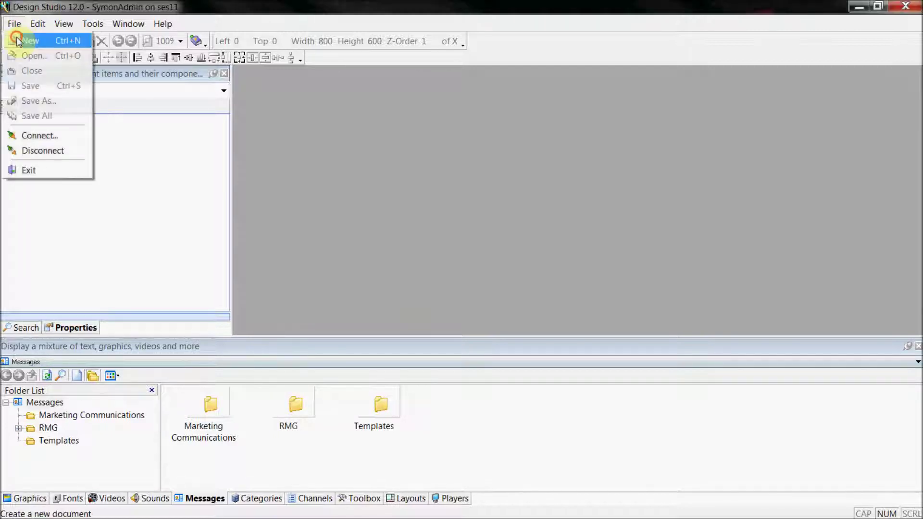
{"action": "left_click", "coordinate": [21, 37]}
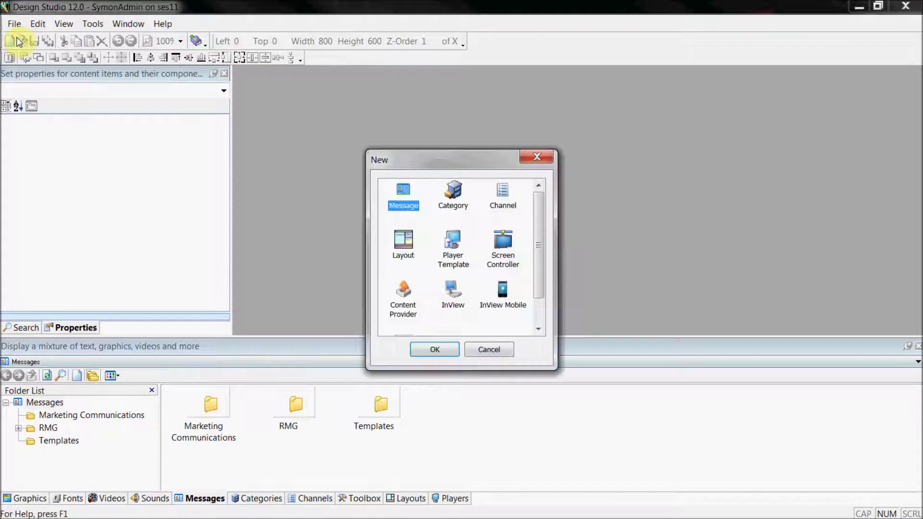
{"action": "double_click", "coordinate": [395, 205]}
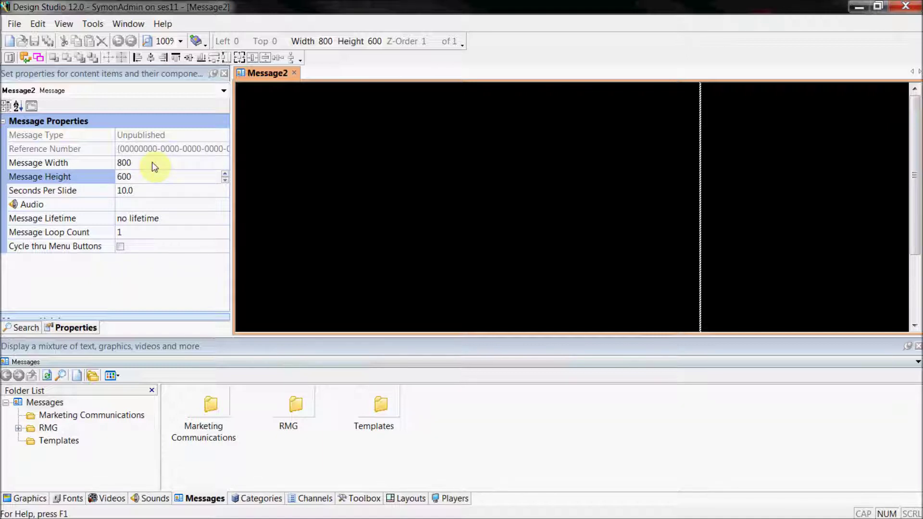
Check the new message's width and height properties
{"action": "left_click", "coordinate": [87, 164]}
{"action": "left_click", "coordinate": [86, 178]}
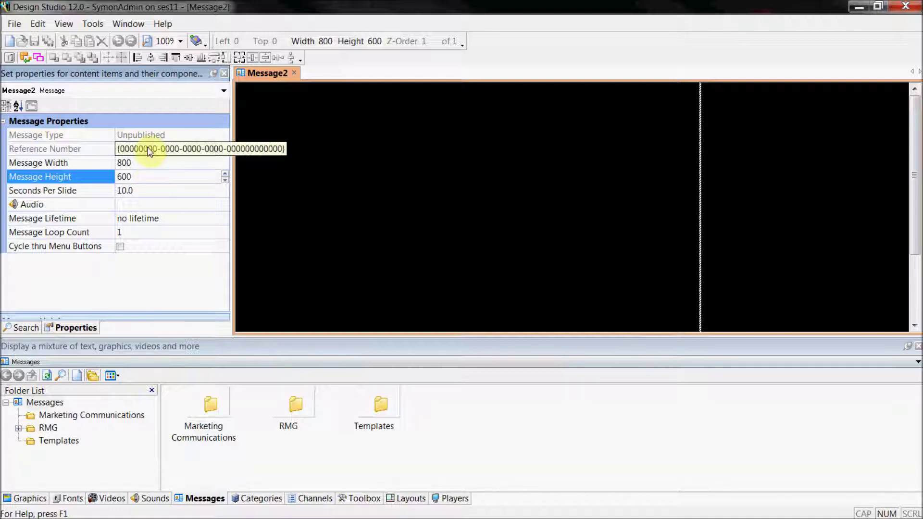
{"action": "left_click", "coordinate": [305, 192]}
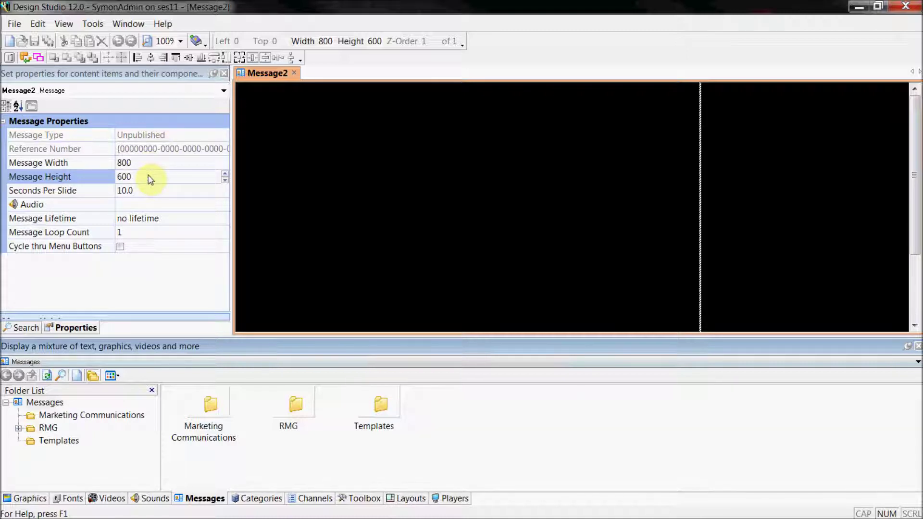
Open the existing "sample layout" from the stored layouts
{"action": "left_click", "coordinate": [403, 501]}
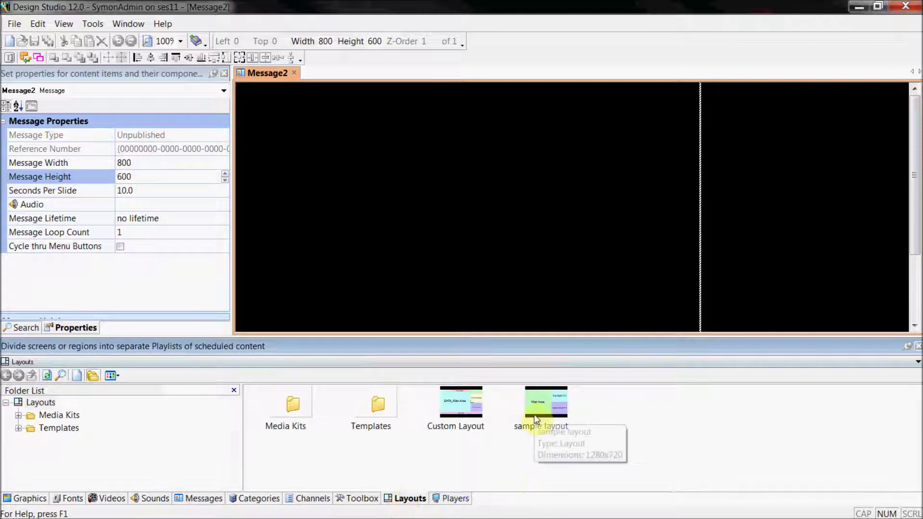
{"action": "left_click", "coordinate": [534, 415]}
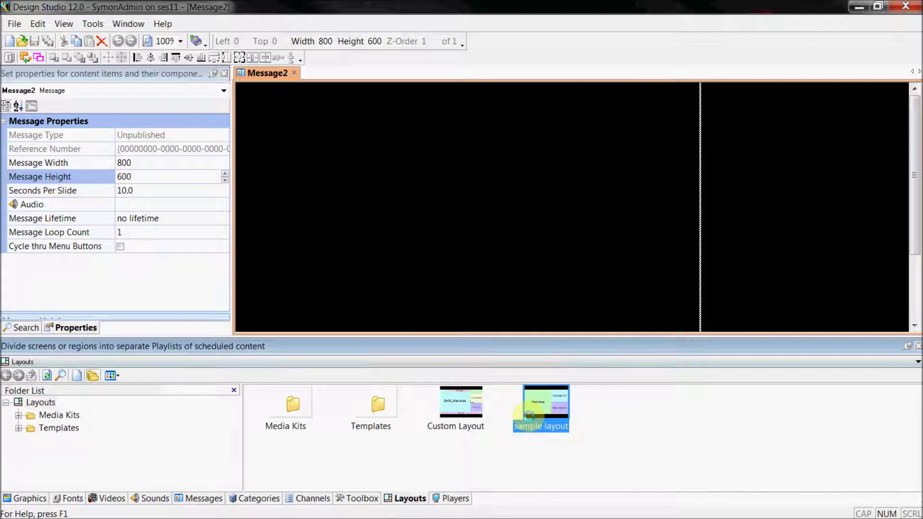
{"action": "double_click", "coordinate": [528, 416]}
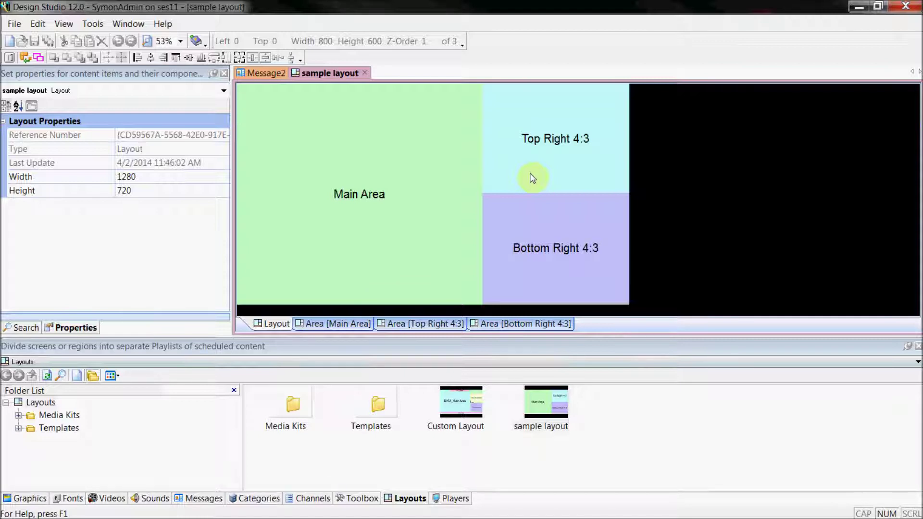
Examine the width and height of the Main Area, Top Right 4:3 and Bottom Right 4:3 layout areas
{"action": "left_click", "coordinate": [370, 214]}
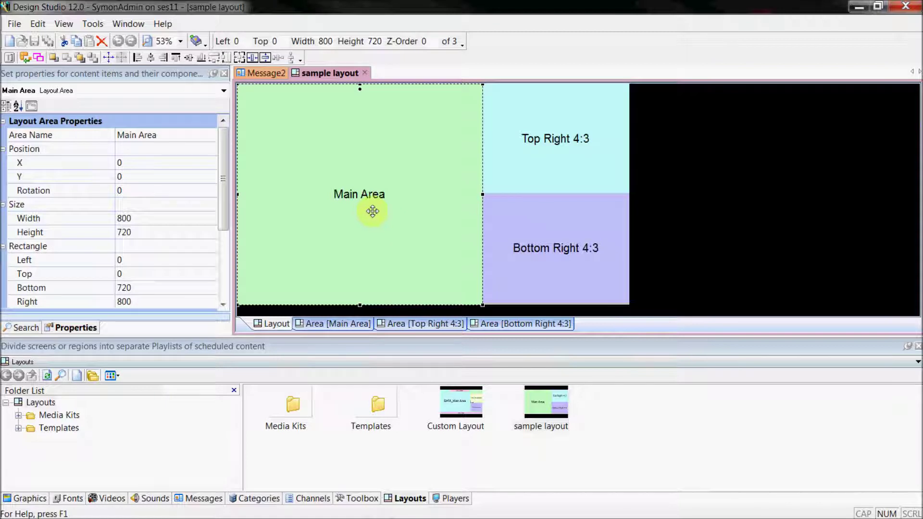
{"action": "left_click", "coordinate": [45, 220]}
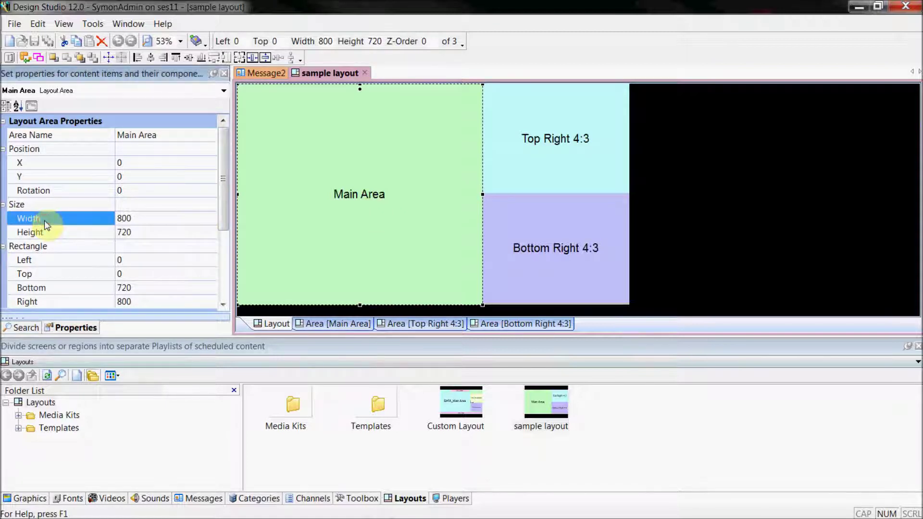
{"action": "left_click", "coordinate": [141, 234]}
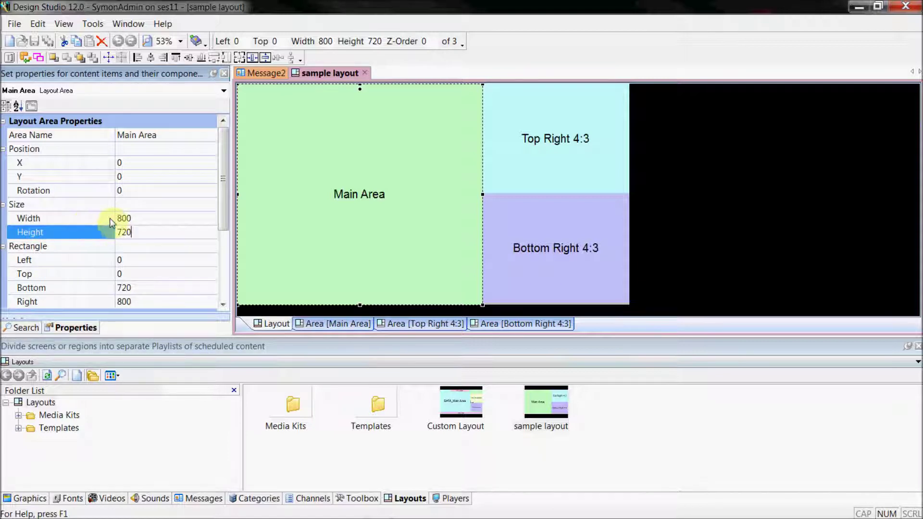
{"action": "left_click", "coordinate": [537, 157]}
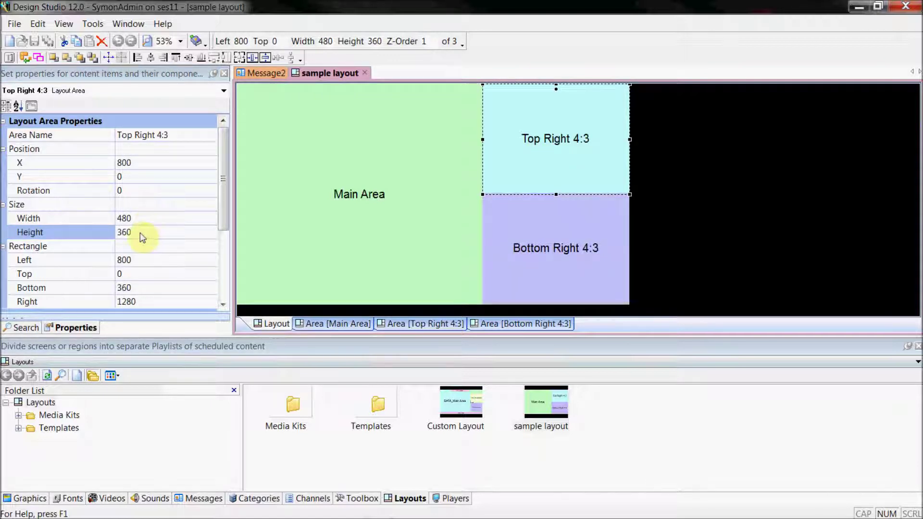
{"action": "left_click", "coordinate": [518, 240]}
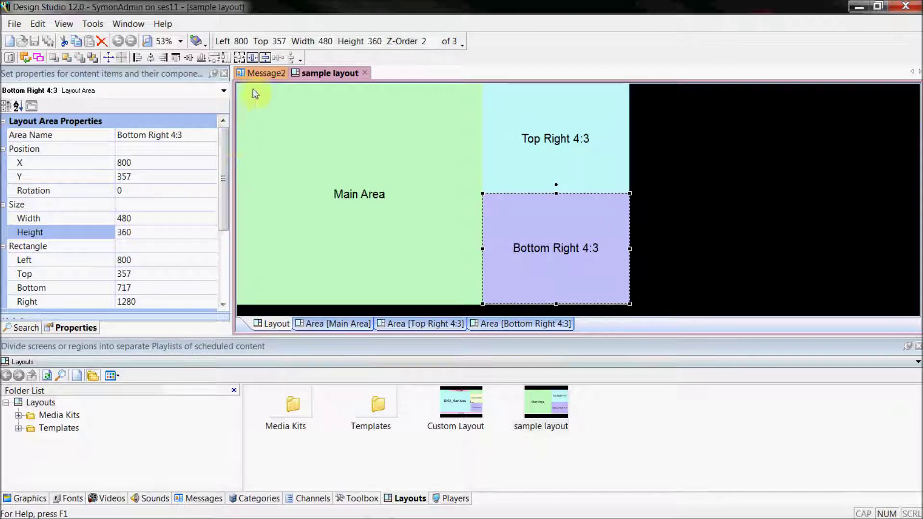
Compare the message's width and height with the sample layout's areas, ending on the Main Area
{"action": "left_click", "coordinate": [253, 73]}
{"action": "left_click", "coordinate": [136, 164]}
{"action": "left_click", "coordinate": [136, 175]}
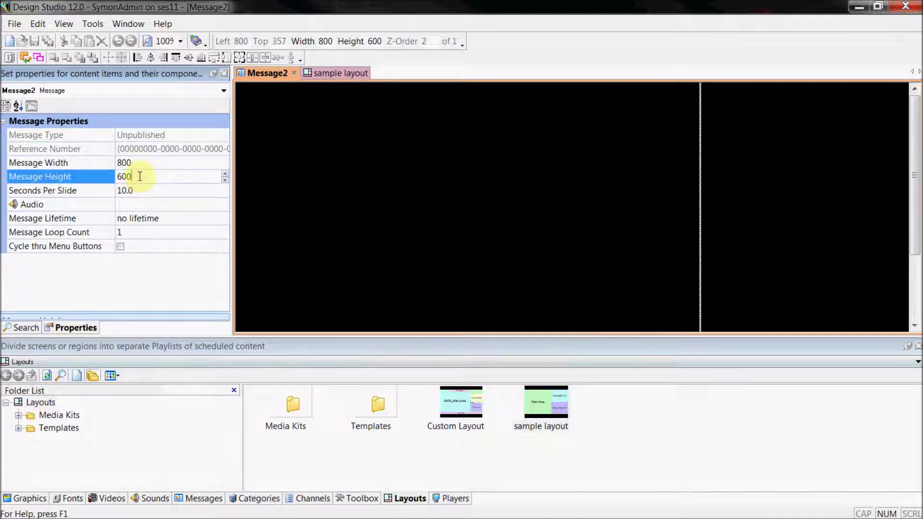
{"action": "left_click", "coordinate": [316, 73]}
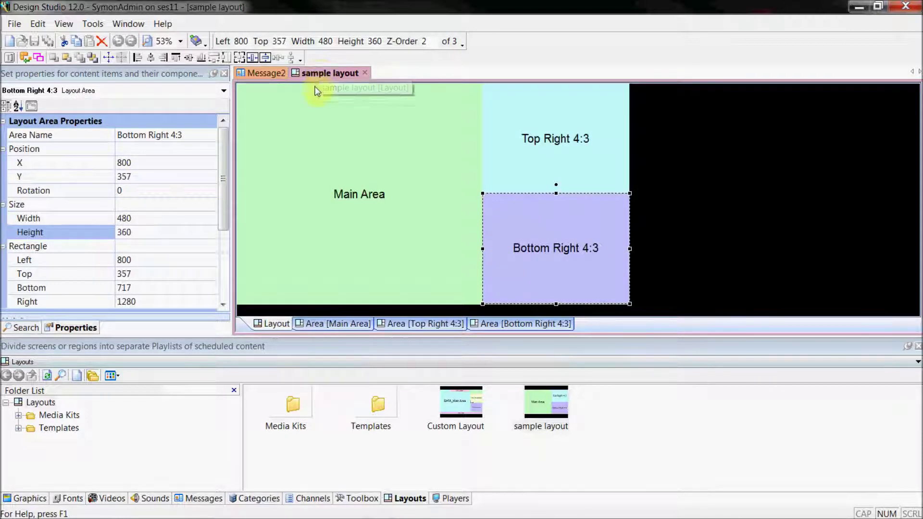
{"action": "left_click", "coordinate": [505, 127]}
{"action": "left_click", "coordinate": [543, 229]}
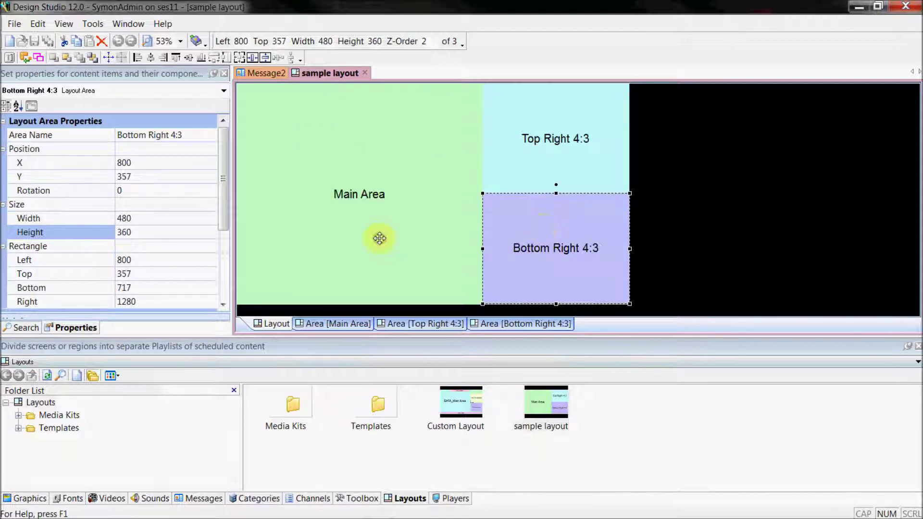
{"action": "left_click", "coordinate": [377, 237]}
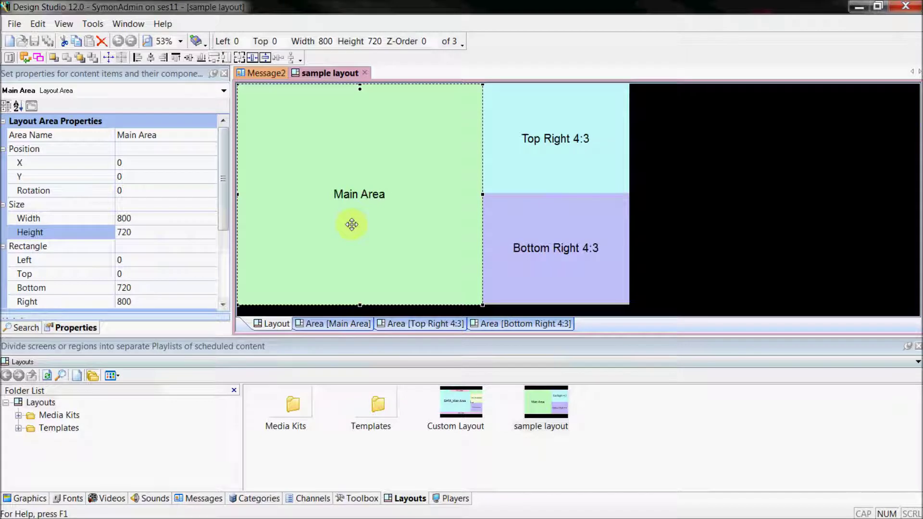
Set the new message's height to 720 to match the layout's Main Area
{"action": "left_click", "coordinate": [264, 73]}
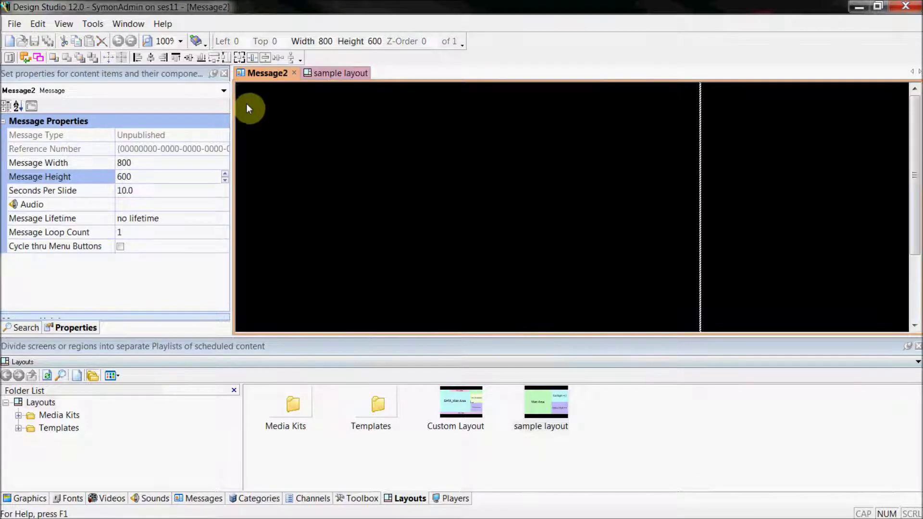
{"action": "left_click", "coordinate": [144, 178]}
{"action": "double_click", "coordinate": [150, 178]}
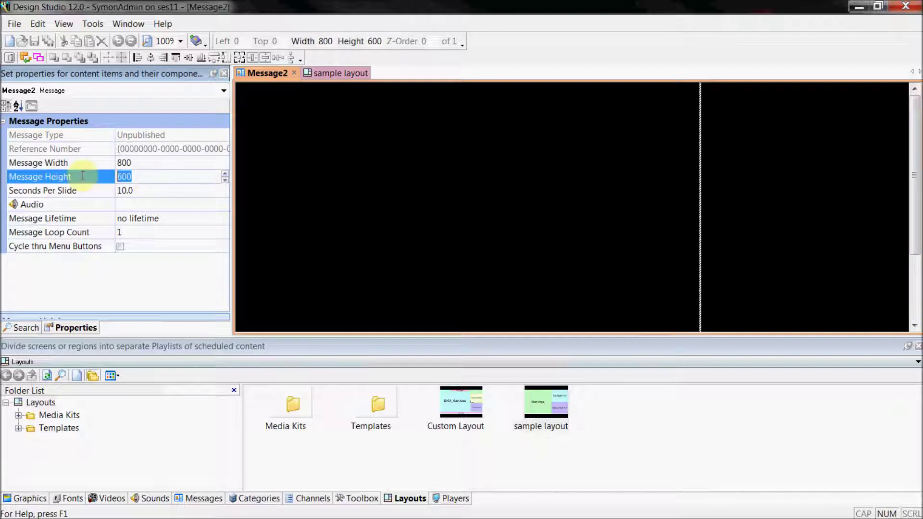
{"action": "type", "text": "720"}
{"action": "left_click", "coordinate": [374, 174]}
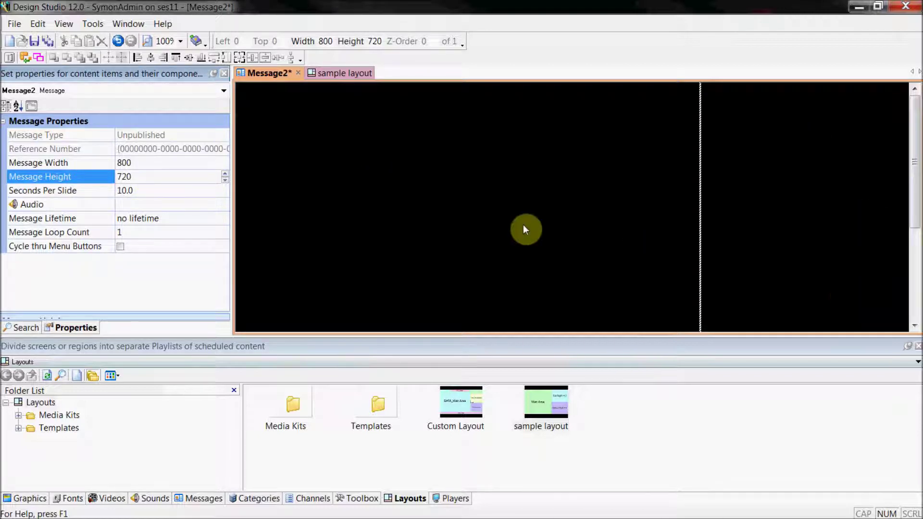
Review the message's Seconds Per Slide, Audio and Message Lifetime properties
{"action": "left_click", "coordinate": [61, 192]}
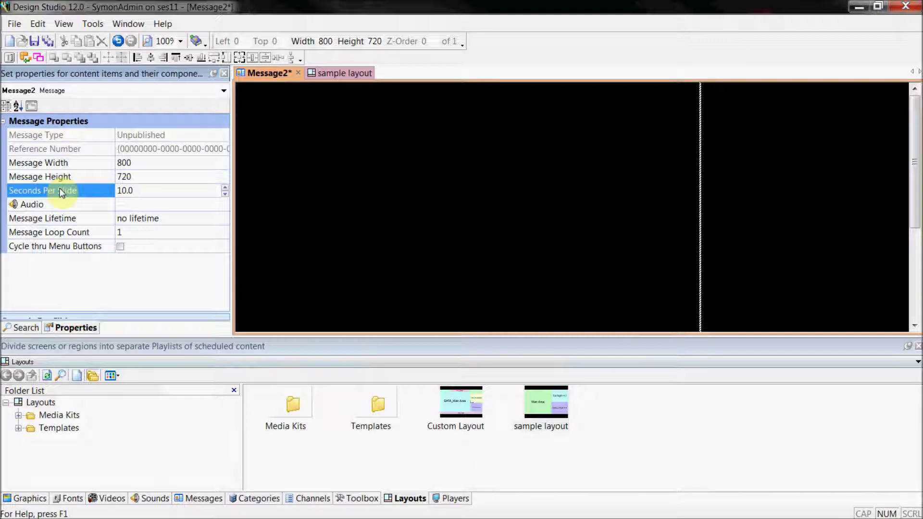
{"action": "left_click", "coordinate": [80, 208]}
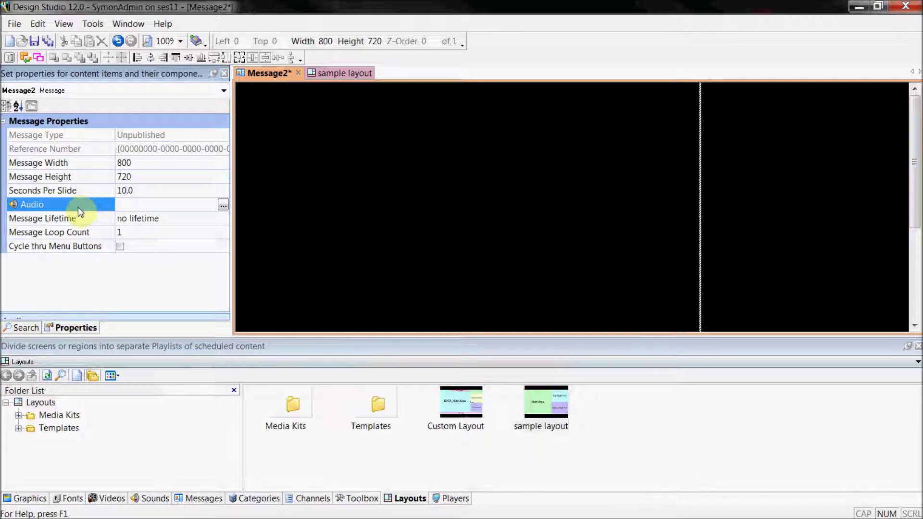
{"action": "left_click", "coordinate": [72, 221]}
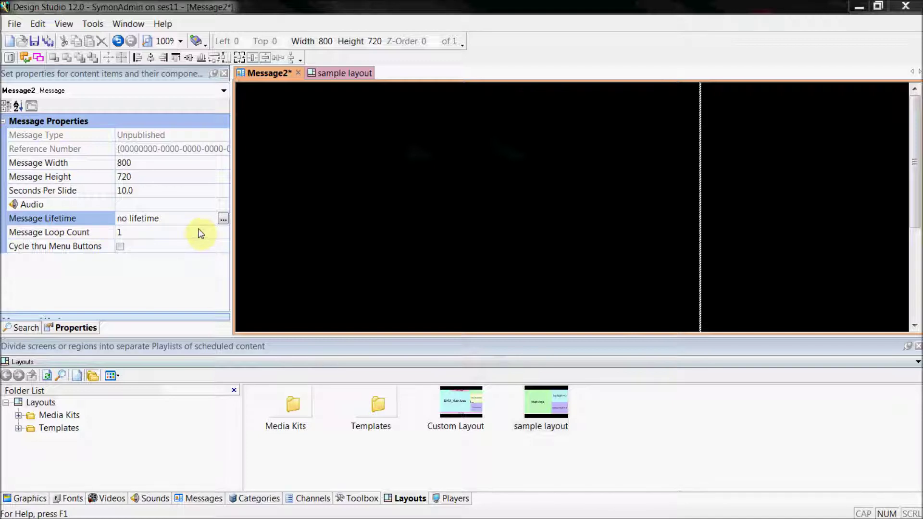
Enable lifetime settings for the message and make it unavailable for play after 5/30/2014 at 09:33 PM
{"action": "left_click", "coordinate": [223, 220]}
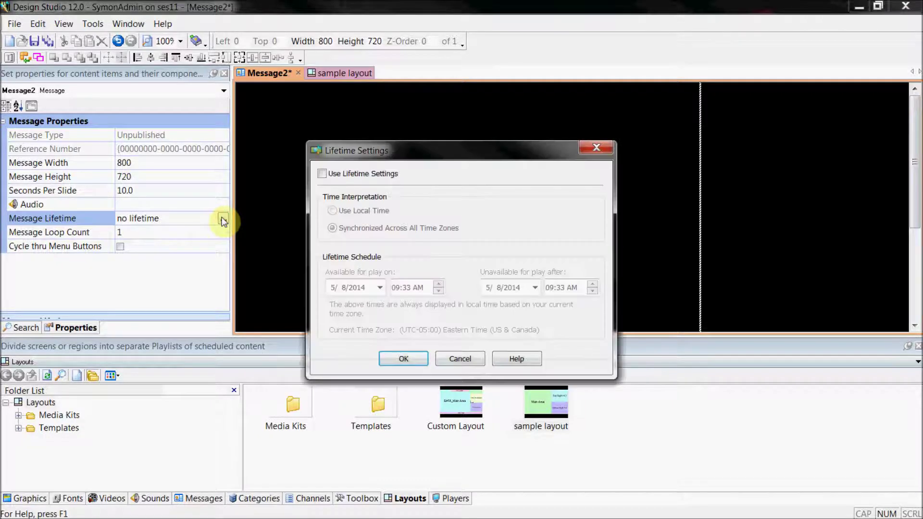
{"action": "left_click", "coordinate": [322, 174]}
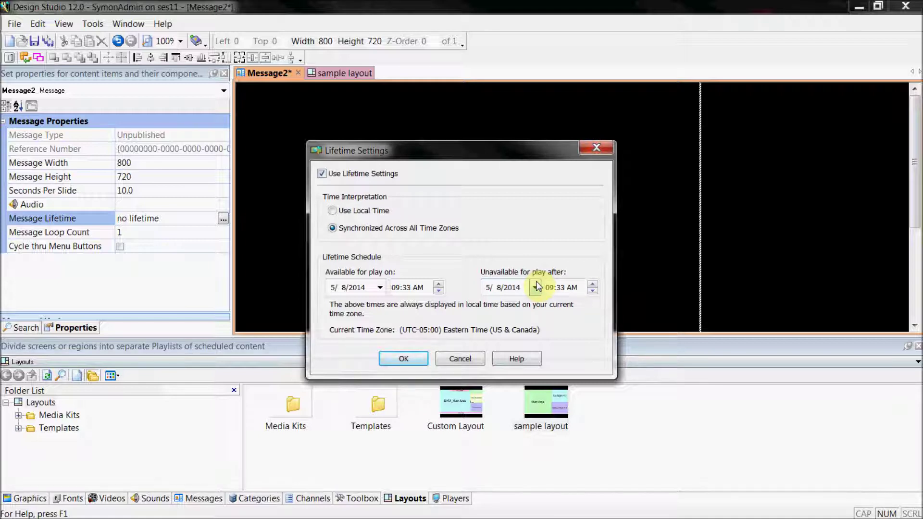
{"action": "left_click", "coordinate": [536, 288]}
{"action": "left_click", "coordinate": [536, 288]}
{"action": "left_click", "coordinate": [536, 288]}
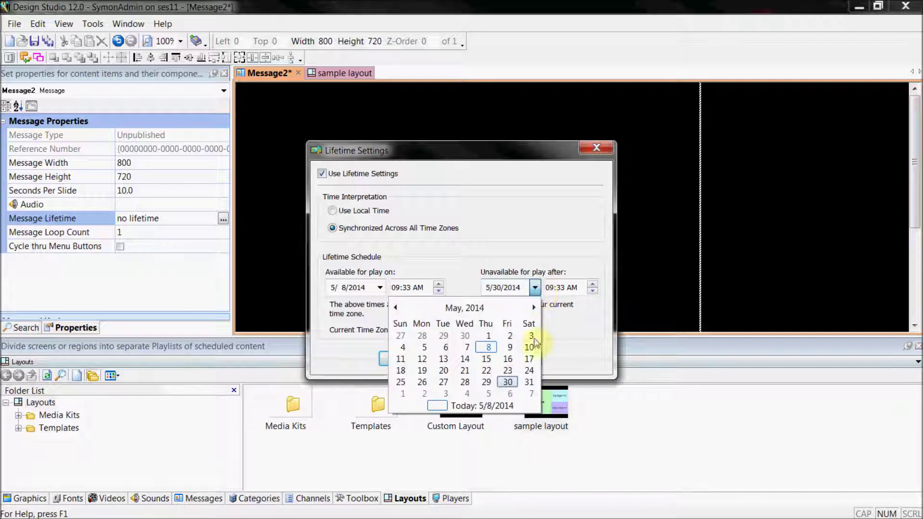
{"action": "left_click", "coordinate": [510, 383]}
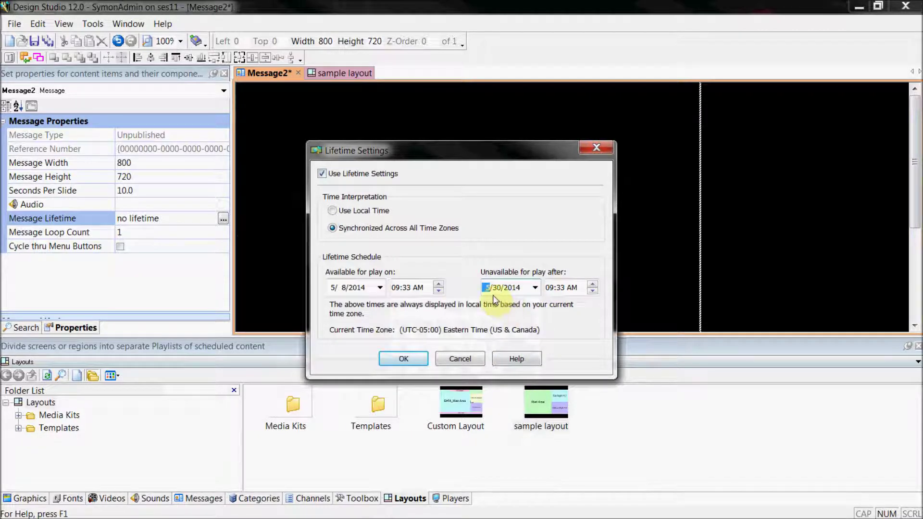
{"action": "left_click", "coordinate": [552, 288]}
{"action": "left_click", "coordinate": [576, 290]}
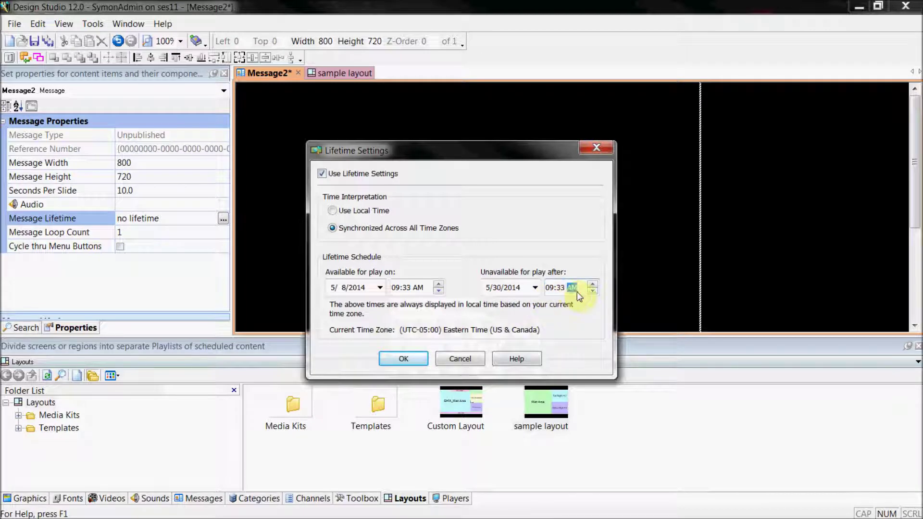
{"action": "key", "text": "p"}
{"action": "left_click", "coordinate": [399, 357]}
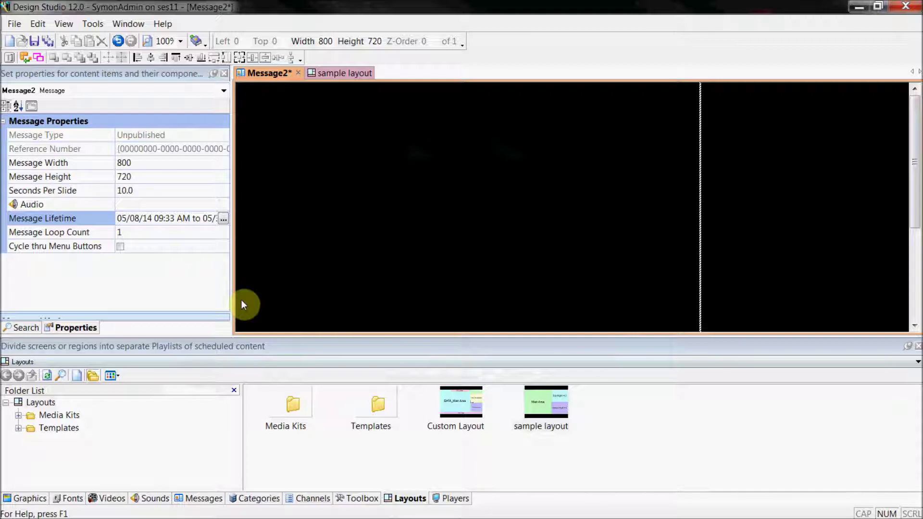
Review the message's Message Loop Count and Cycle thru Menu Buttons properties
{"action": "left_click", "coordinate": [21, 233]}
{"action": "left_click", "coordinate": [41, 246]}
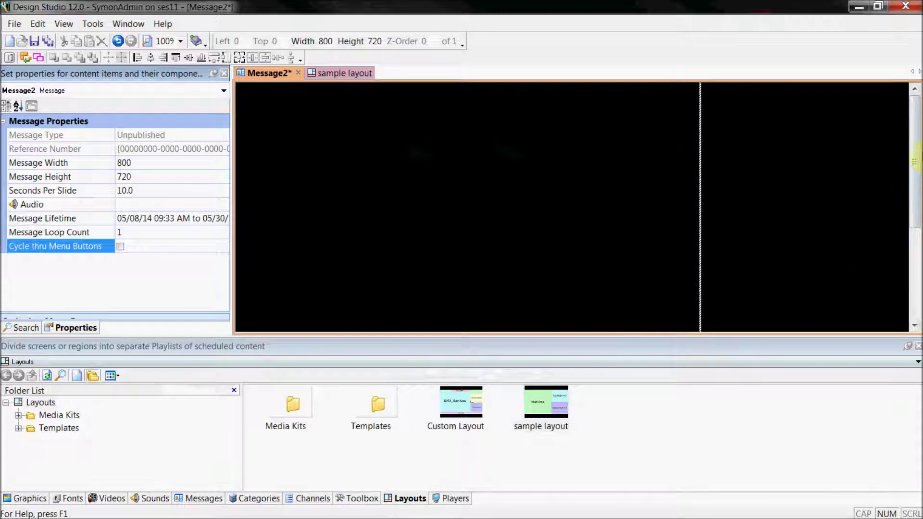
Reduce the canvas zoom to 50% so the message area fits in the editing view
{"action": "left_click_drag", "start_coordinate": [917, 149], "coordinate": [919, 110]}
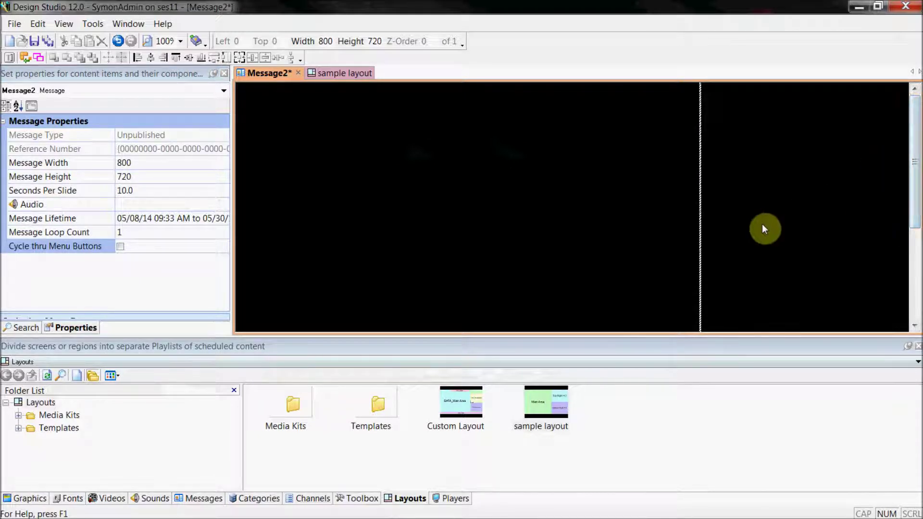
{"action": "left_click", "coordinate": [915, 279]}
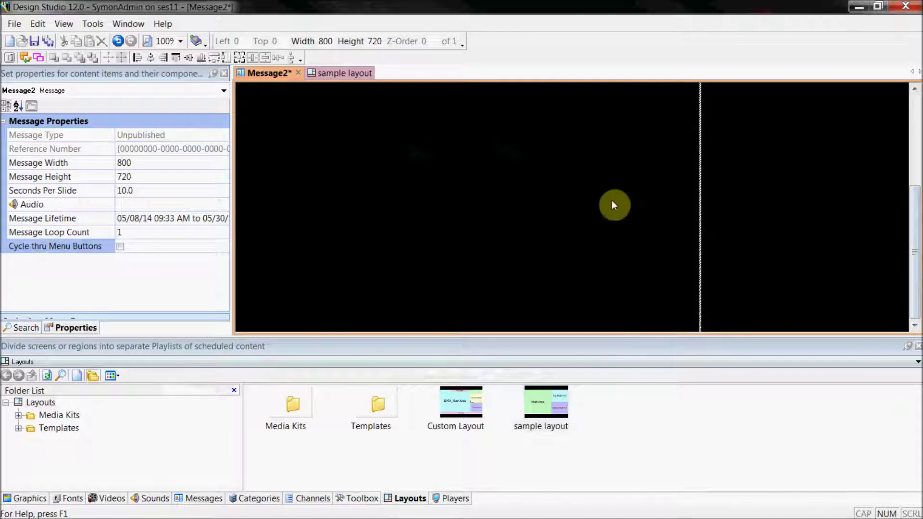
{"action": "left_click", "coordinate": [181, 42]}
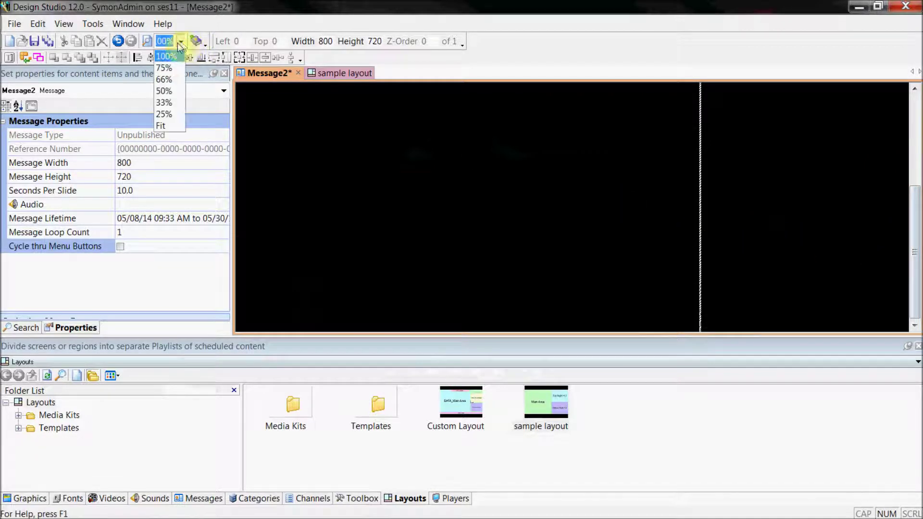
{"action": "left_click", "coordinate": [164, 80]}
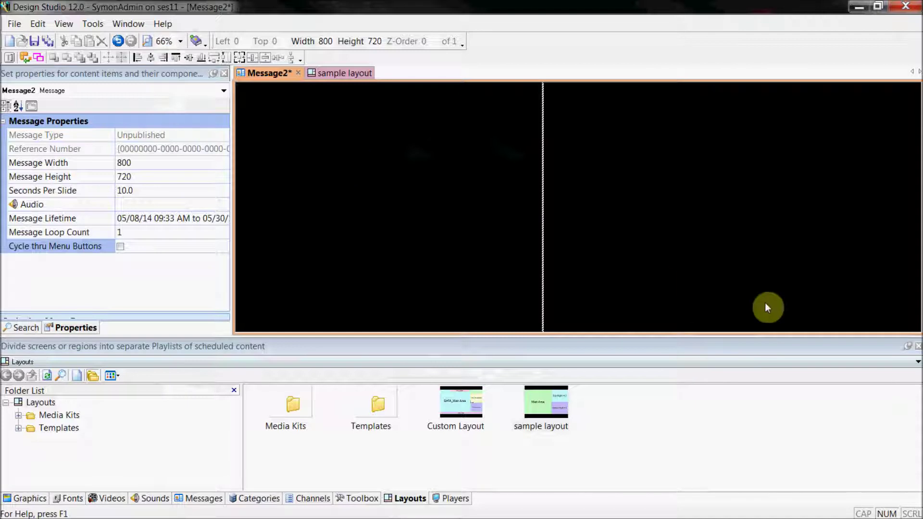
{"action": "left_click", "coordinate": [596, 361]}
{"action": "left_click", "coordinate": [181, 42]}
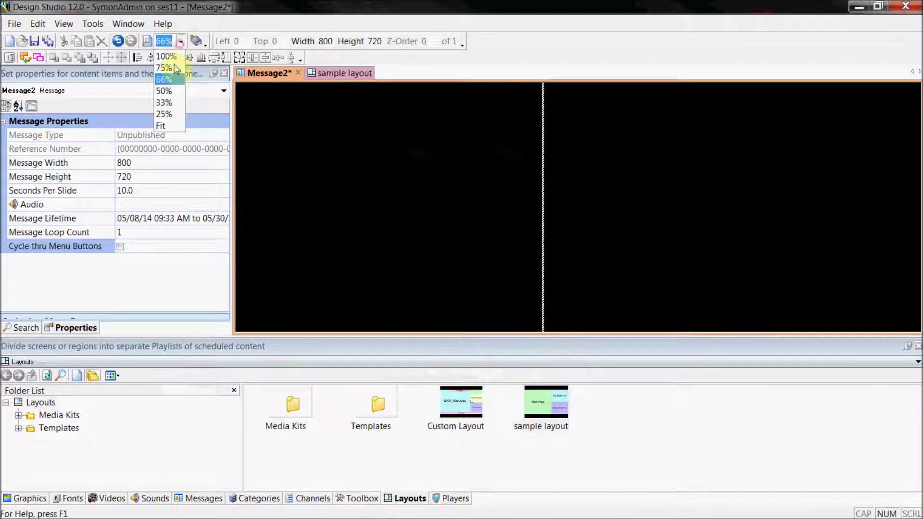
{"action": "left_click", "coordinate": [171, 91]}
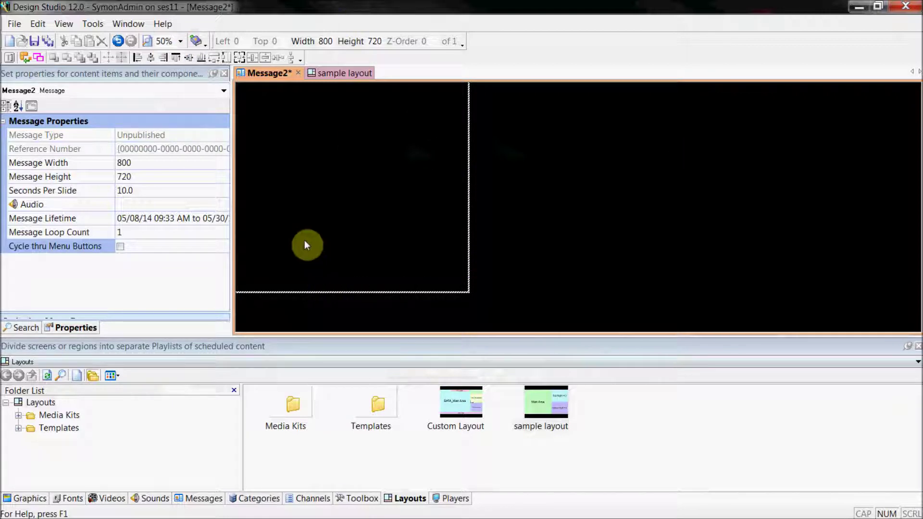
Select the message's base element and shift it slightly to Left -2 and Top -2
{"action": "left_click", "coordinate": [310, 164]}
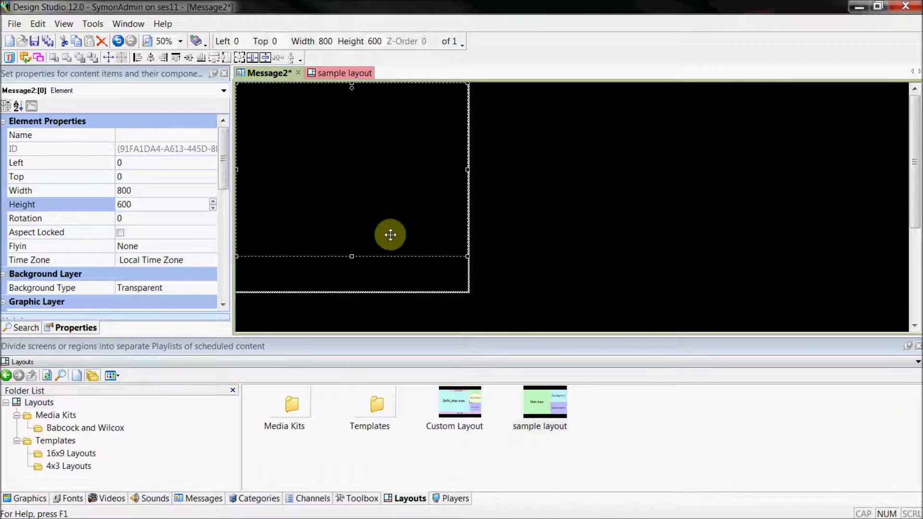
{"action": "mouse_move", "coordinate": [353, 199]}
{"action": "left_mouse_down"}
{"action": "mouse_move", "coordinate": [366, 218]}
{"action": "mouse_move", "coordinate": [361, 210]}
{"action": "left_mouse_up"}
{"action": "key", "text": "ctrl+z"}
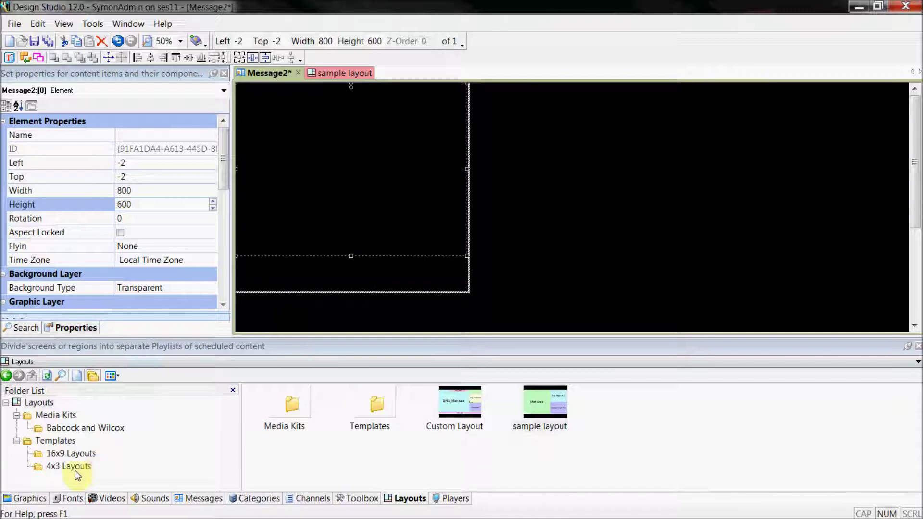
Open the geometric folder under Backgrounds in the Graphics library
{"action": "left_click", "coordinate": [40, 495]}
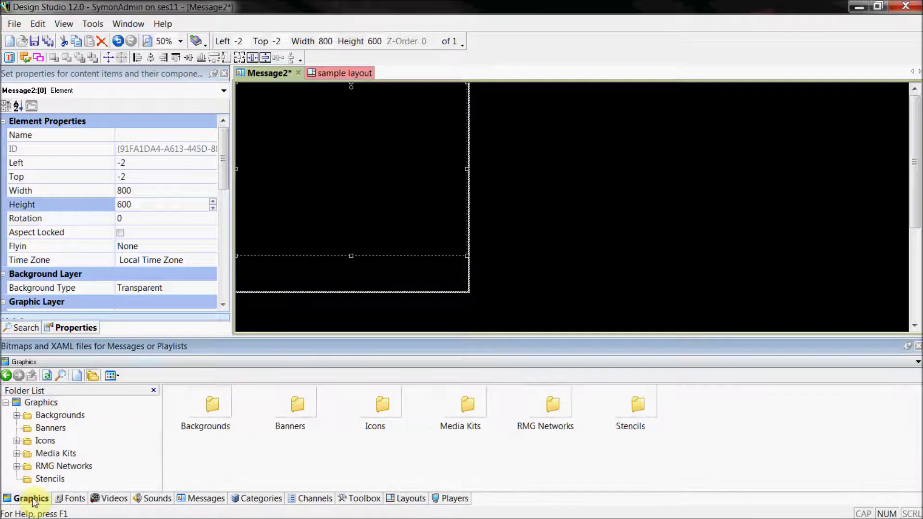
{"action": "double_click", "coordinate": [207, 413]}
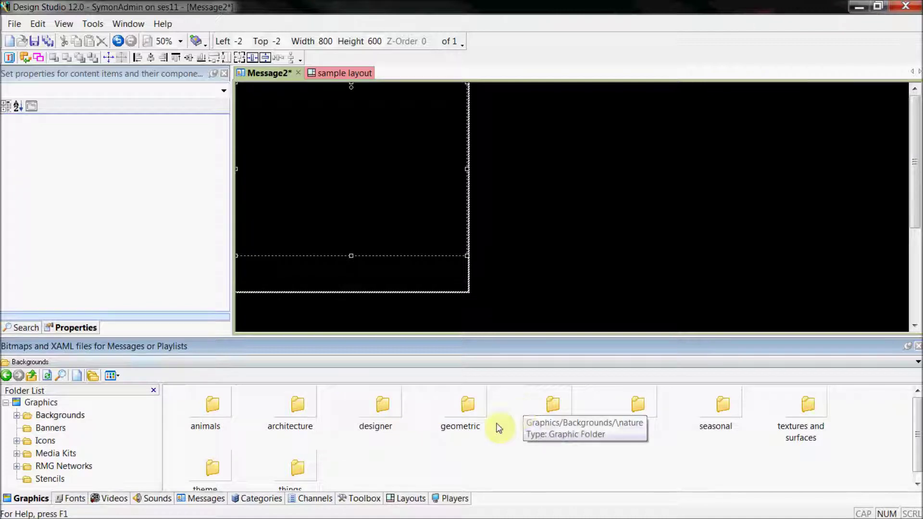
{"action": "double_click", "coordinate": [471, 407]}
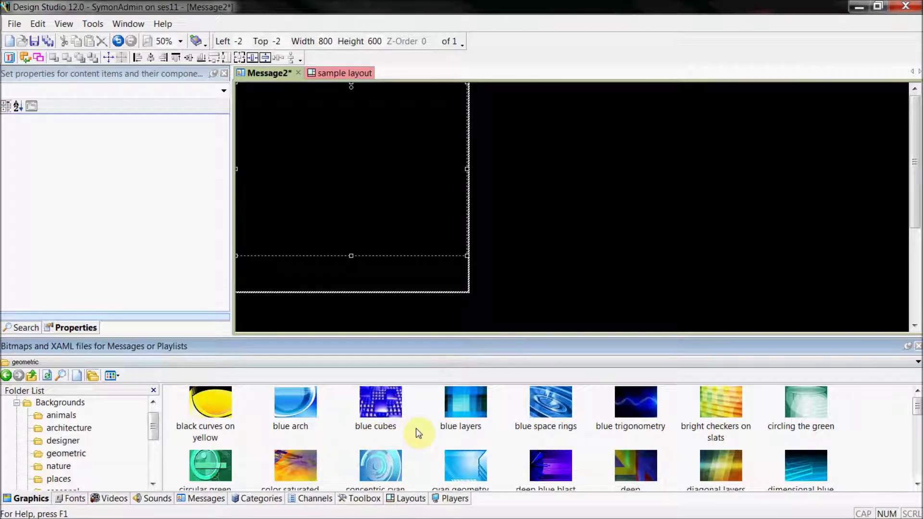
Try the blue trigonometry, black curves on yellow and blue layers backgrounds on the base element
{"action": "left_click_drag", "start_coordinate": [636, 402], "coordinate": [429, 194]}
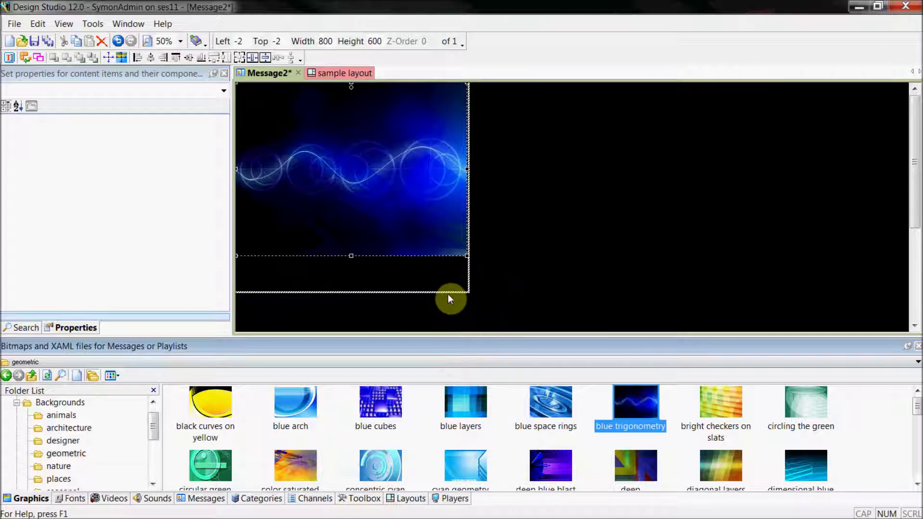
{"action": "left_click_drag", "start_coordinate": [196, 400], "coordinate": [308, 187]}
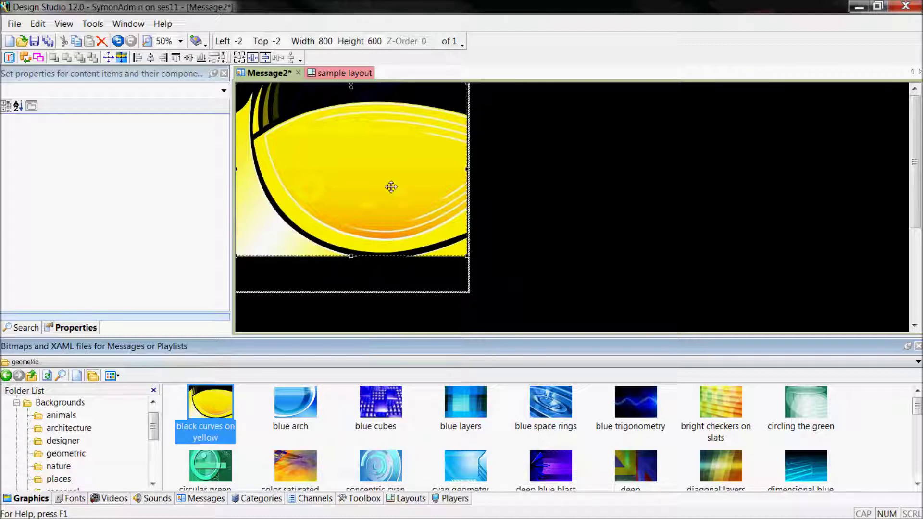
{"action": "left_click_drag", "start_coordinate": [462, 402], "coordinate": [409, 219]}
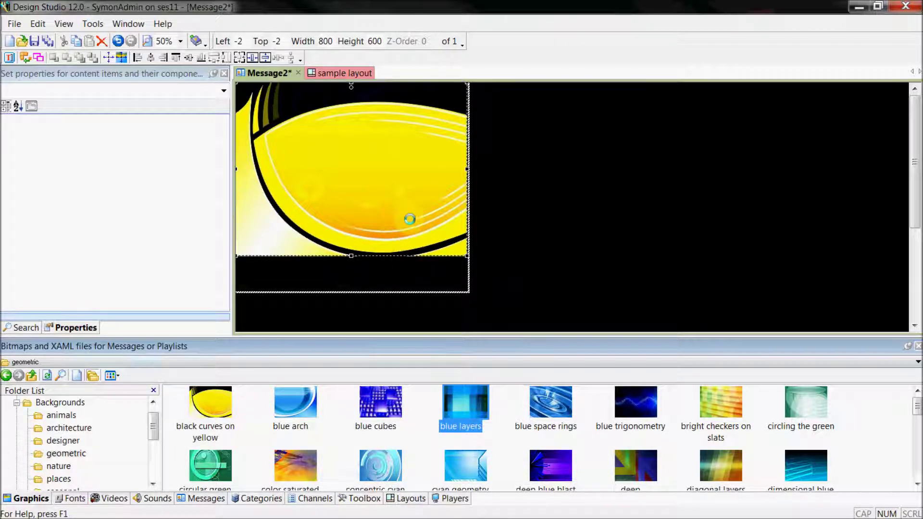
Apply the diagonal layers background to the base element and stretch its height to about 726 to reach the message's lower edge
{"action": "left_click_drag", "start_coordinate": [722, 464], "coordinate": [450, 178]}
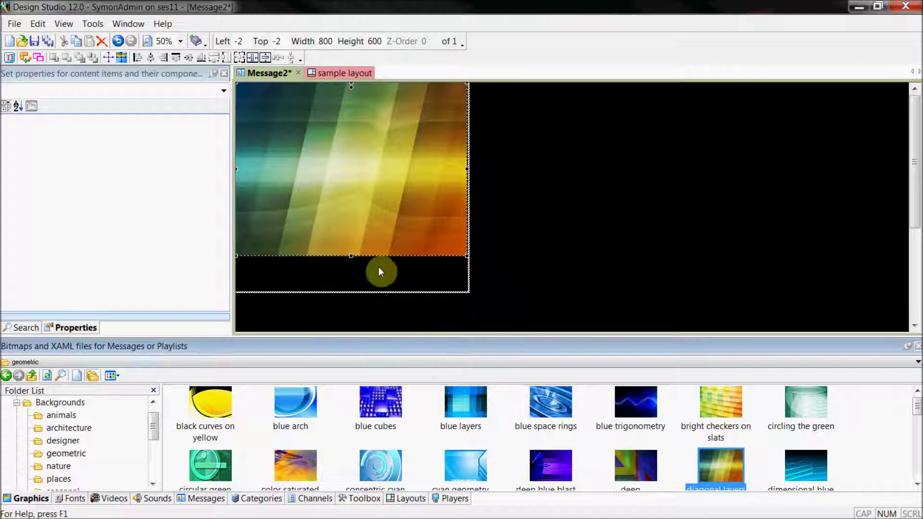
{"action": "left_click", "coordinate": [353, 256]}
{"action": "left_click_drag", "start_coordinate": [356, 292], "coordinate": [356, 293]}
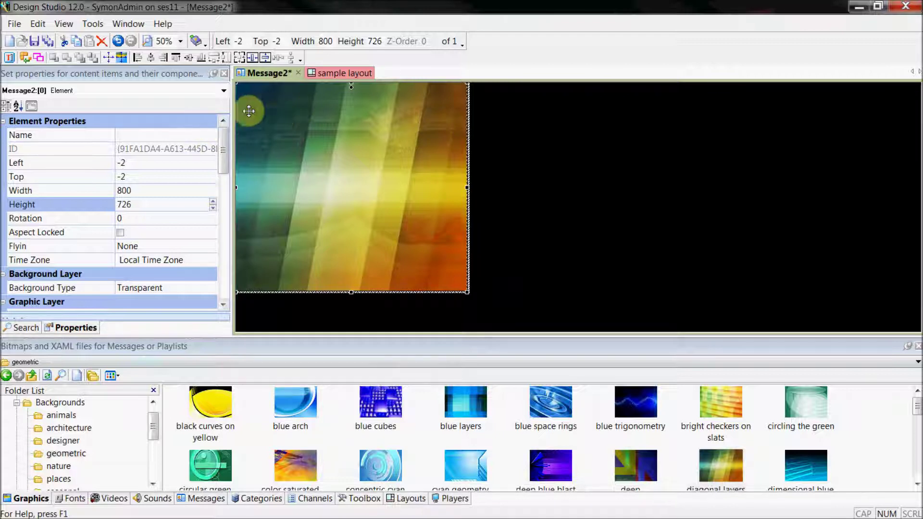
Add a new element about 660 wide and 198 high near the message's upper edge, at about Left 58, Top 34
{"action": "left_click", "coordinate": [30, 62]}
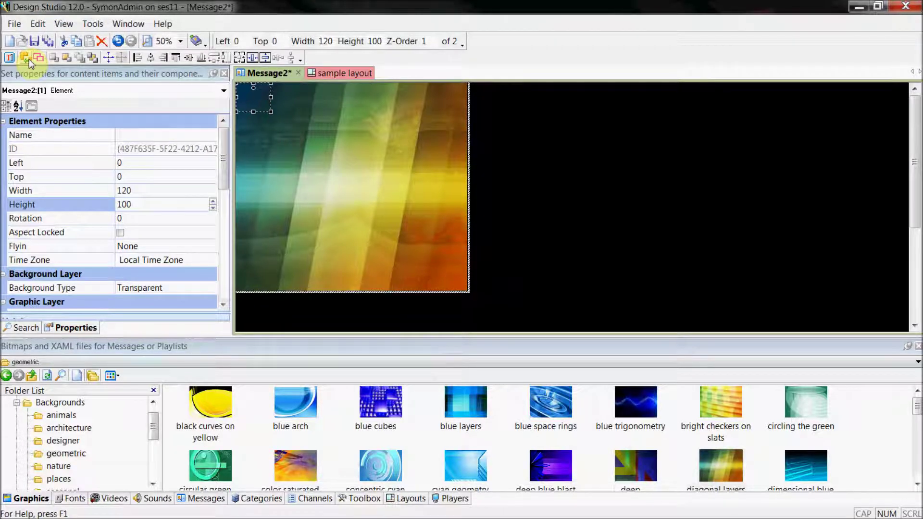
{"action": "left_click", "coordinate": [260, 105]}
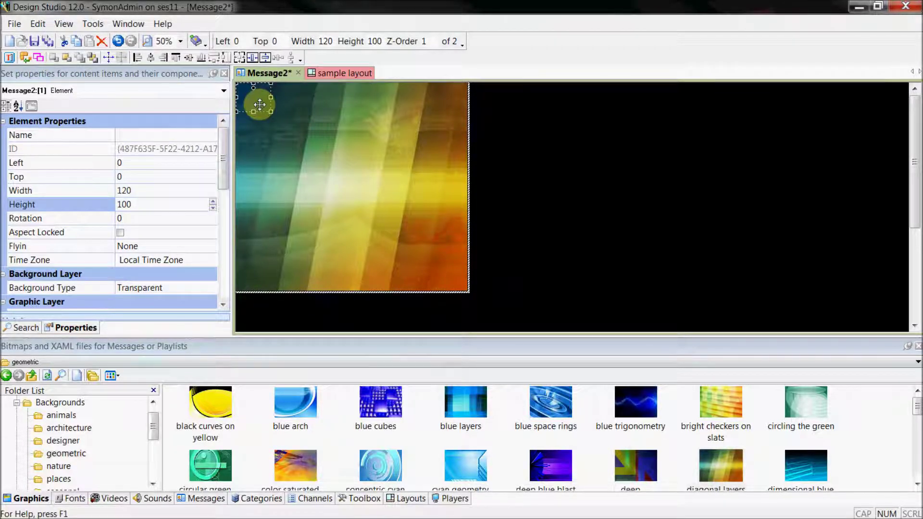
{"action": "left_click_drag", "start_coordinate": [260, 105], "coordinate": [450, 160]}
{"action": "left_click_drag", "start_coordinate": [389, 118], "coordinate": [383, 108]}
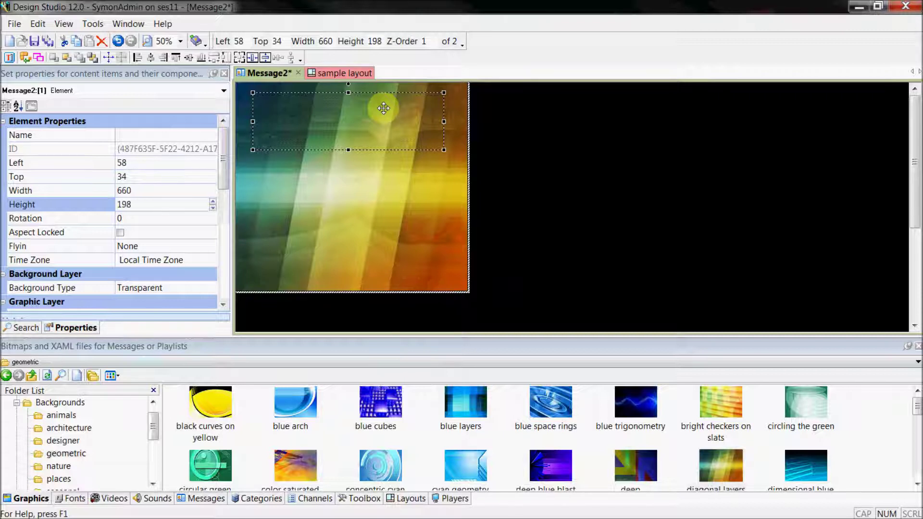
Enter the text "Header" in the new upper element and set its font size to 80
{"action": "double_click", "coordinate": [349, 121]}
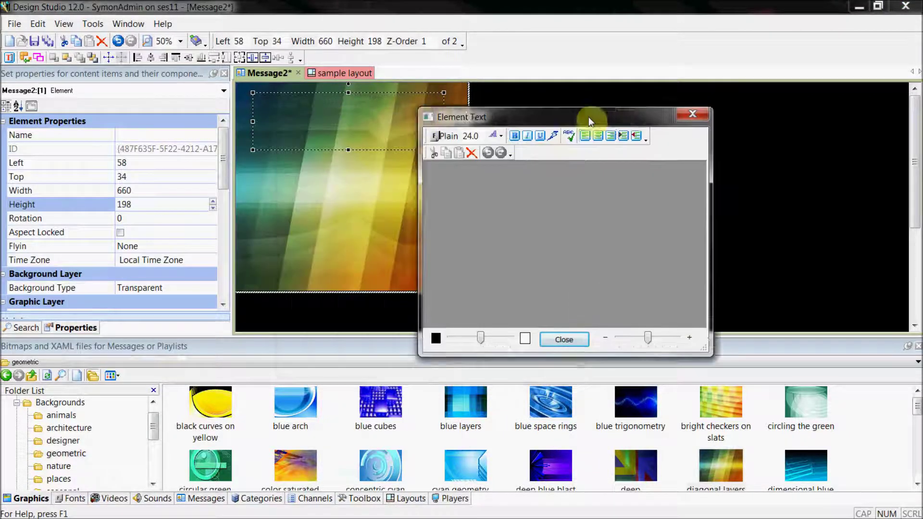
{"action": "left_click", "coordinate": [667, 205]}
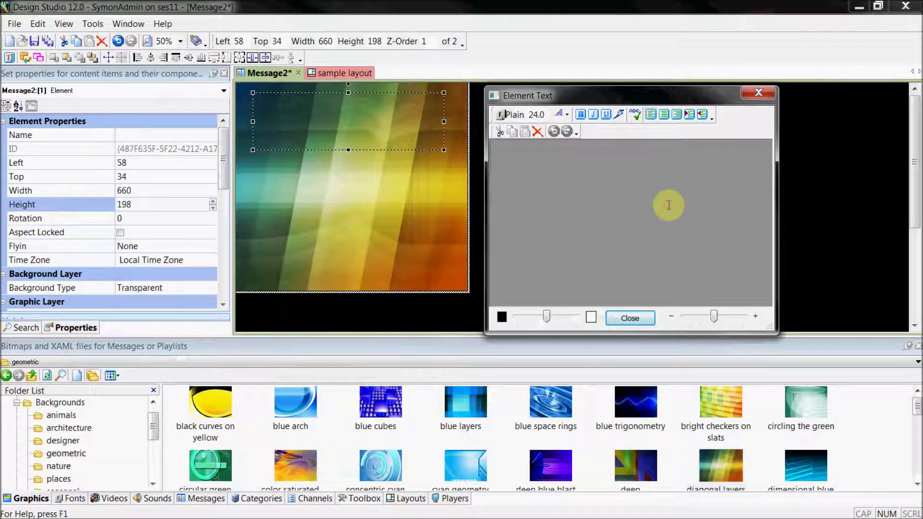
{"action": "type", "text": "Header"}
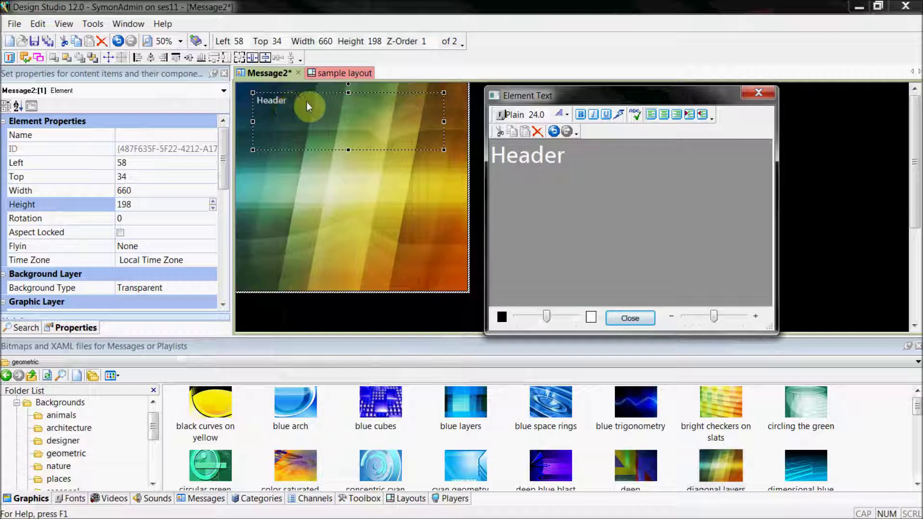
{"action": "double_click", "coordinate": [517, 155]}
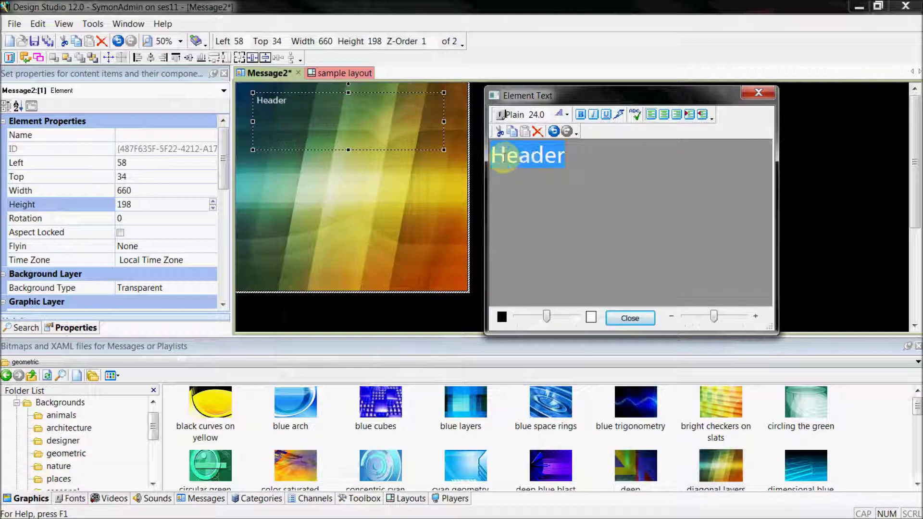
{"action": "left_click", "coordinate": [536, 115]}
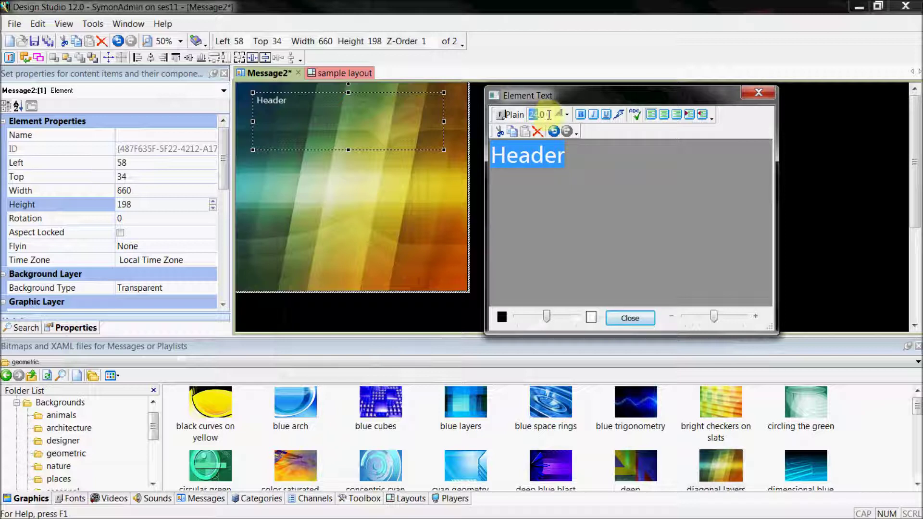
{"action": "type", "text": "80"}
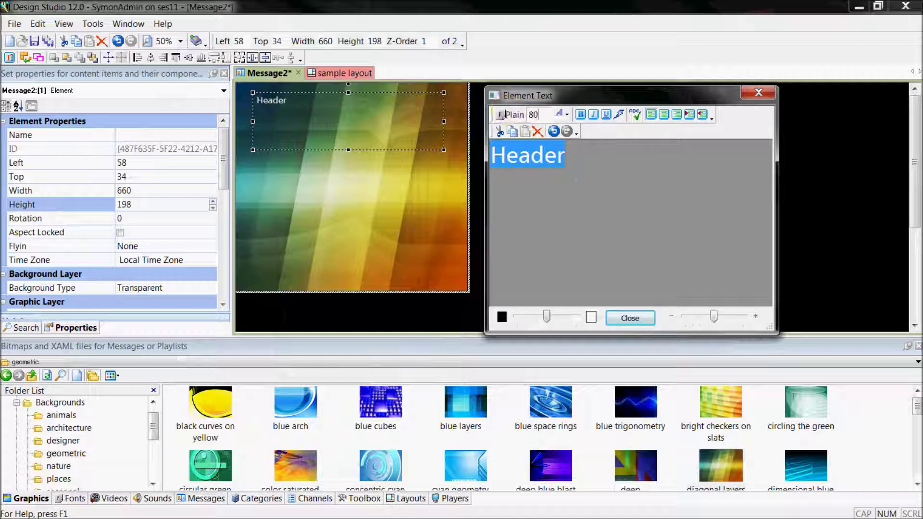
{"action": "key", "text": "Return"}
Format the header text as bold, italic and underlined, try its flashing effect, and center it
{"action": "left_click", "coordinate": [582, 115]}
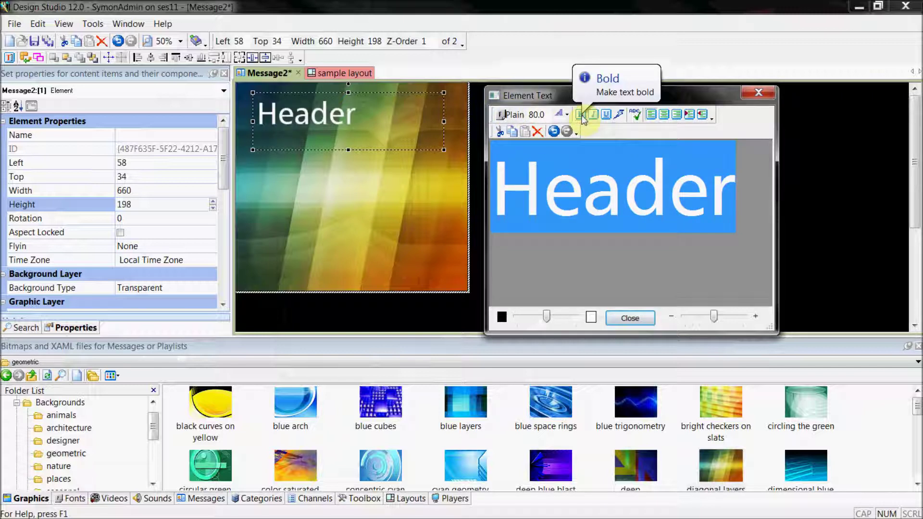
{"action": "left_click", "coordinate": [583, 119]}
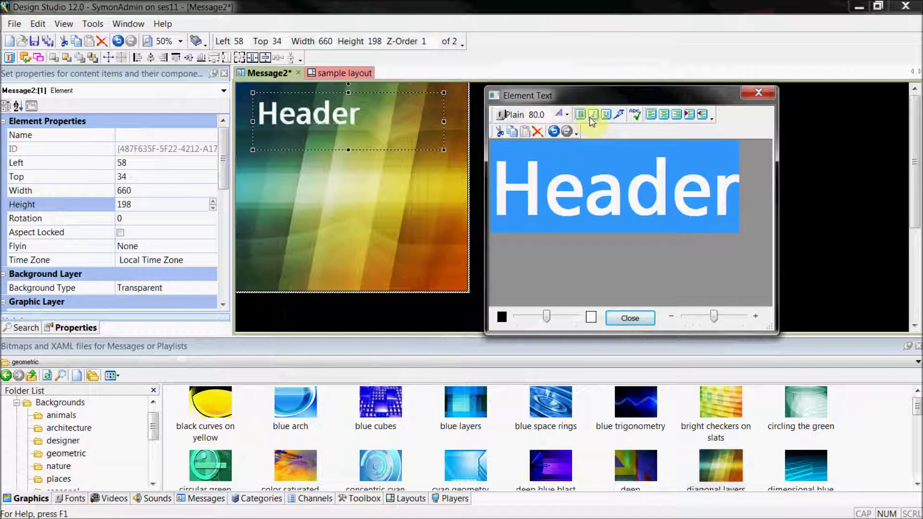
{"action": "left_click", "coordinate": [593, 117]}
{"action": "left_click", "coordinate": [606, 118]}
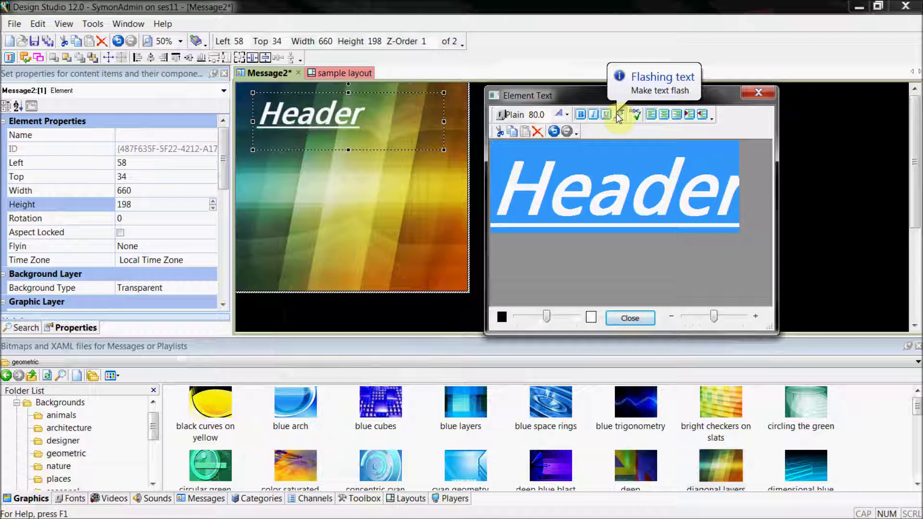
{"action": "left_click", "coordinate": [618, 117]}
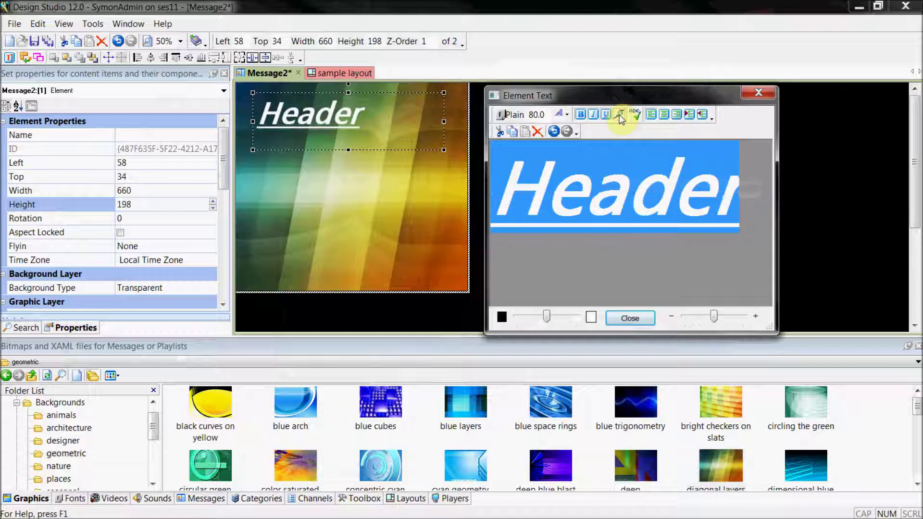
{"action": "left_click", "coordinate": [665, 115]}
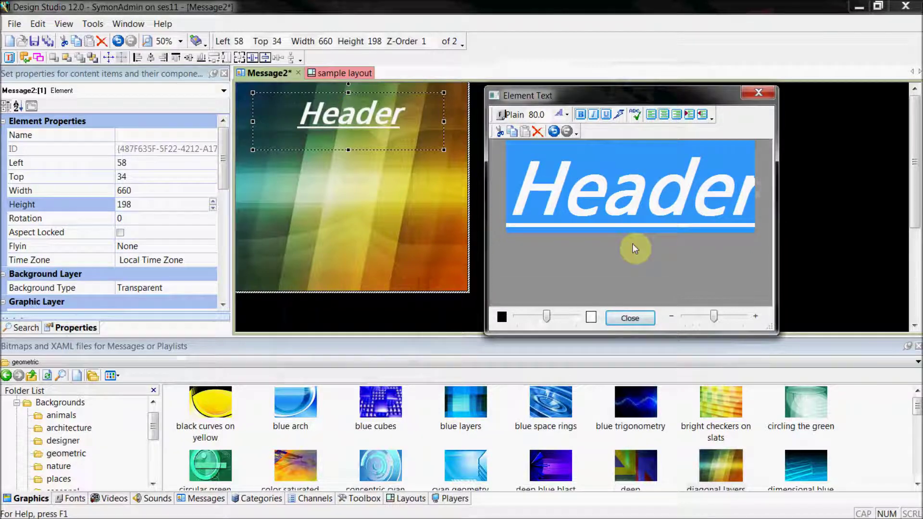
{"action": "left_click", "coordinate": [619, 319]}
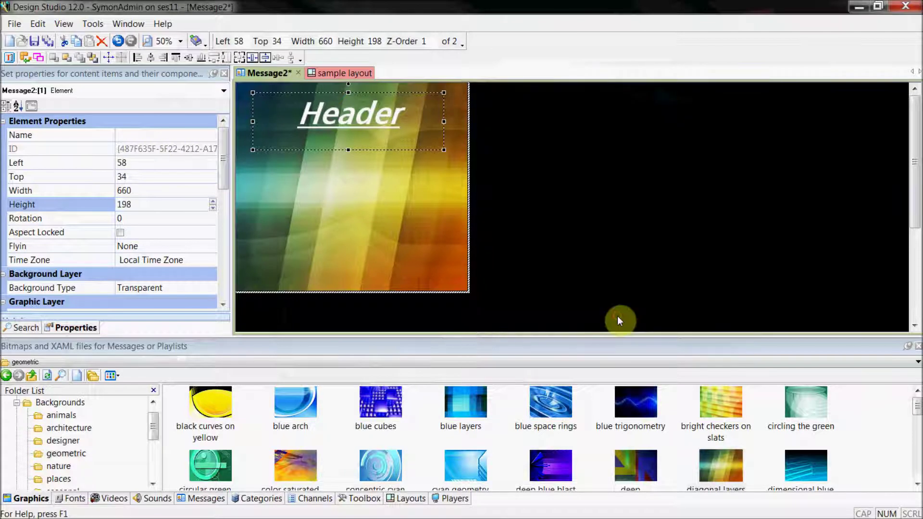
Try Arial Rounded MT Bold, Boxy Serif, Classic, Comic Sans MS and Clunky on the header, and finish with Alternate Serif
{"action": "left_click", "coordinate": [77, 500]}
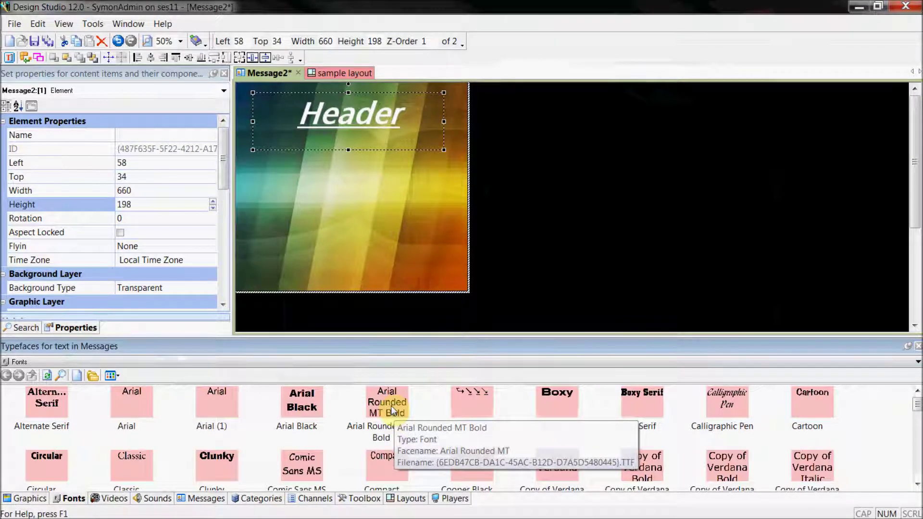
{"action": "left_click_drag", "start_coordinate": [392, 410], "coordinate": [374, 125]}
{"action": "left_click_drag", "start_coordinate": [633, 399], "coordinate": [361, 119]}
{"action": "left_click_drag", "start_coordinate": [139, 469], "coordinate": [321, 103]}
{"action": "left_click_drag", "start_coordinate": [302, 464], "coordinate": [304, 116]}
{"action": "left_click_drag", "start_coordinate": [232, 469], "coordinate": [308, 132]}
{"action": "left_click_drag", "start_coordinate": [75, 416], "coordinate": [296, 128]}
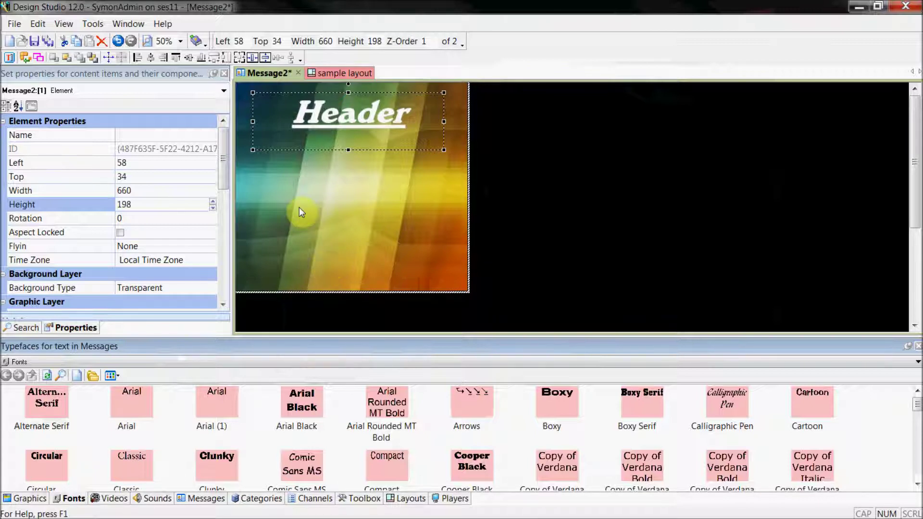
Add another element about 438 wide and 522 high below the header, at about Left 30, Top 172
{"action": "left_click", "coordinate": [25, 57]}
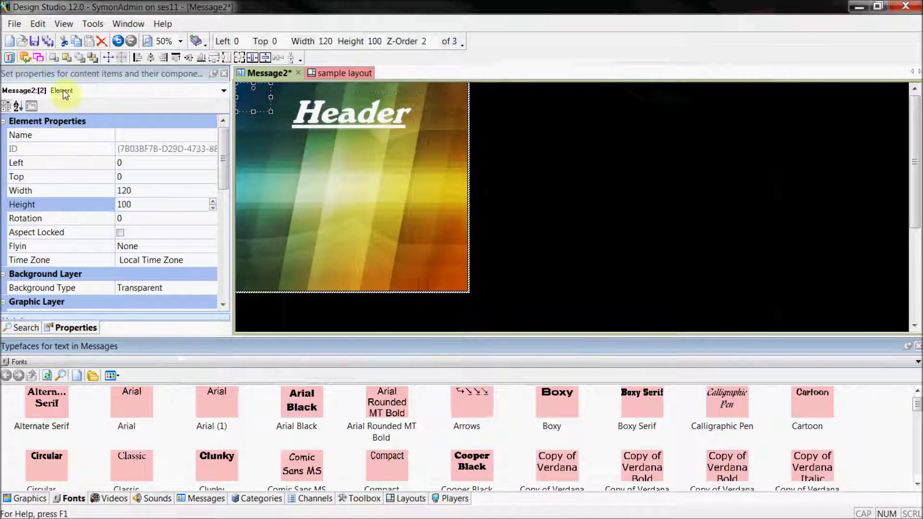
{"action": "left_click_drag", "start_coordinate": [249, 101], "coordinate": [371, 284]}
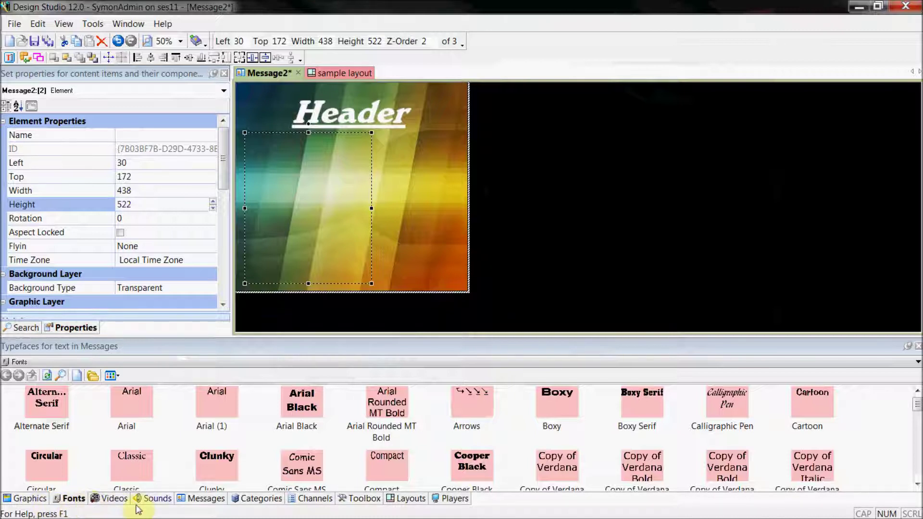
Place the coffee graphic from the food and beverage icons in the element below the header, and resize it to about 438 by 366 at Left 18, Top 300
{"action": "left_click", "coordinate": [20, 500]}
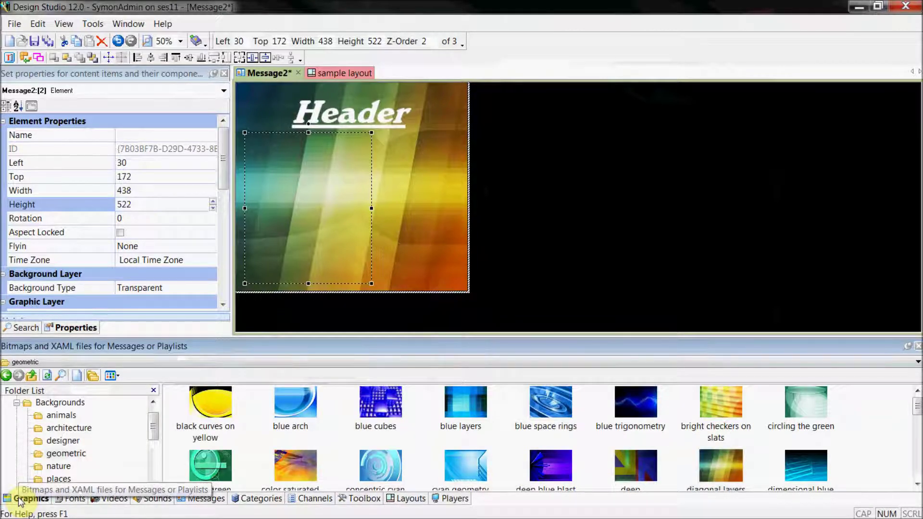
{"action": "left_click", "coordinate": [32, 376]}
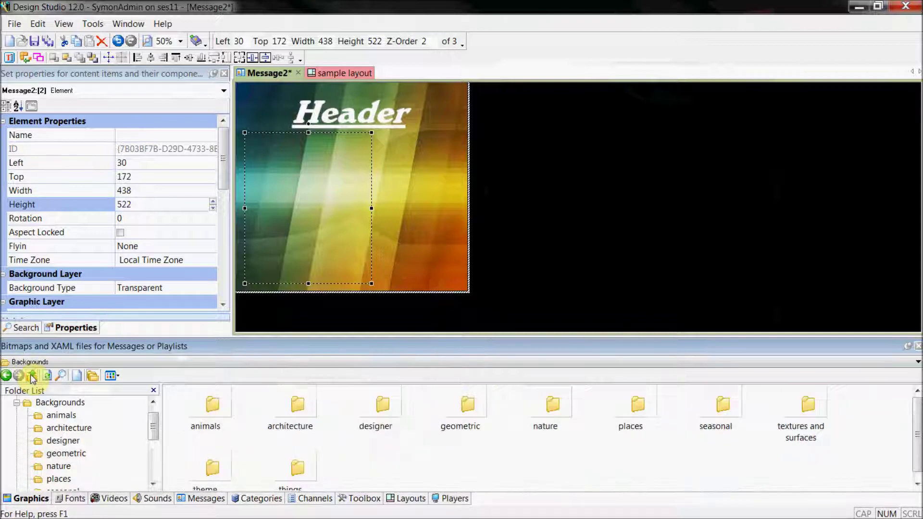
{"action": "left_click", "coordinate": [32, 376]}
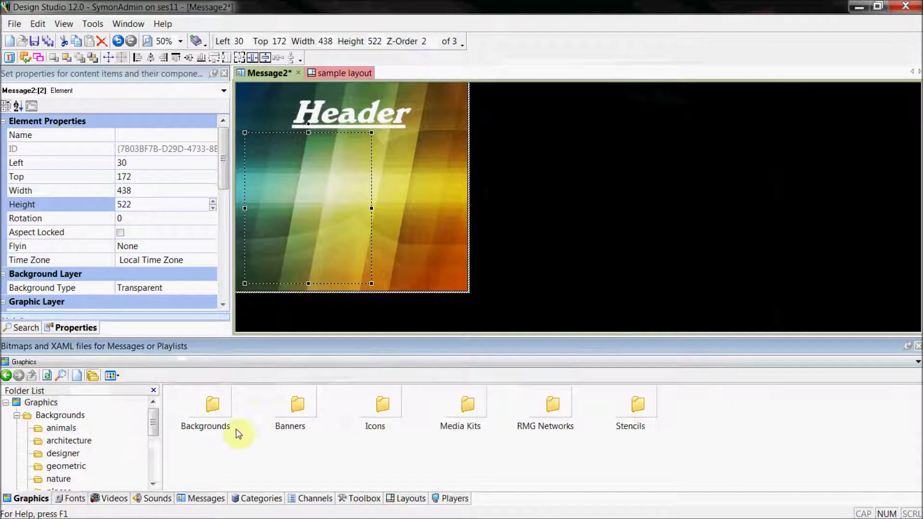
{"action": "left_click", "coordinate": [381, 406]}
{"action": "double_click", "coordinate": [381, 406]}
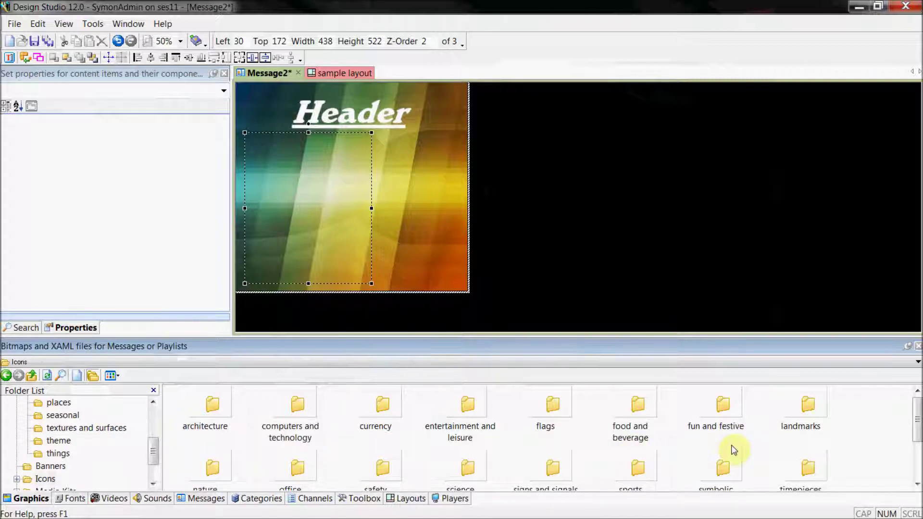
{"action": "double_click", "coordinate": [626, 405]}
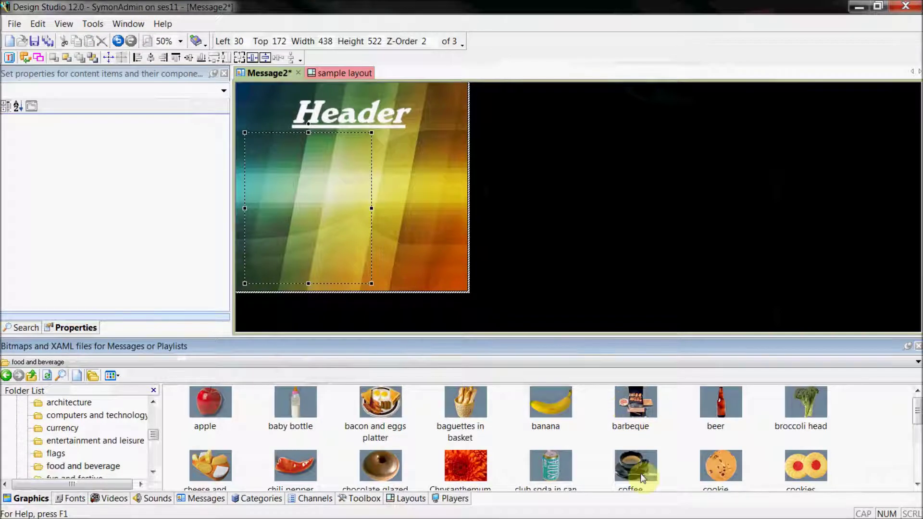
{"action": "left_click_drag", "start_coordinate": [642, 478], "coordinate": [353, 206]}
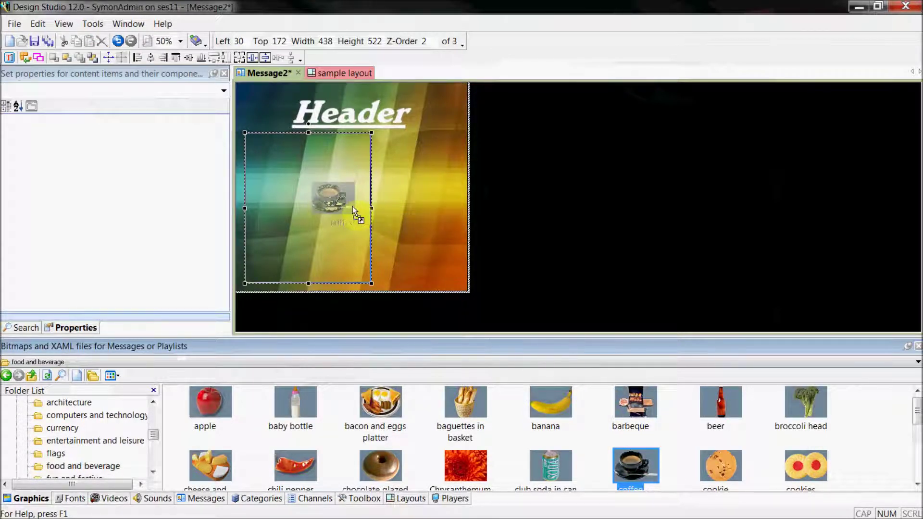
{"action": "left_click_drag", "start_coordinate": [352, 206], "coordinate": [336, 206]}
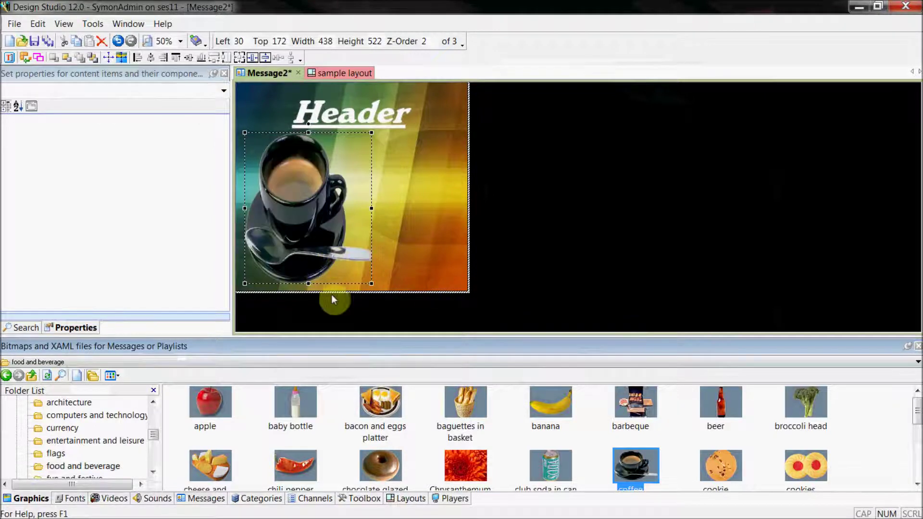
{"action": "left_click_drag", "start_coordinate": [307, 283], "coordinate": [295, 238]}
{"action": "left_click_drag", "start_coordinate": [306, 159], "coordinate": [302, 197]}
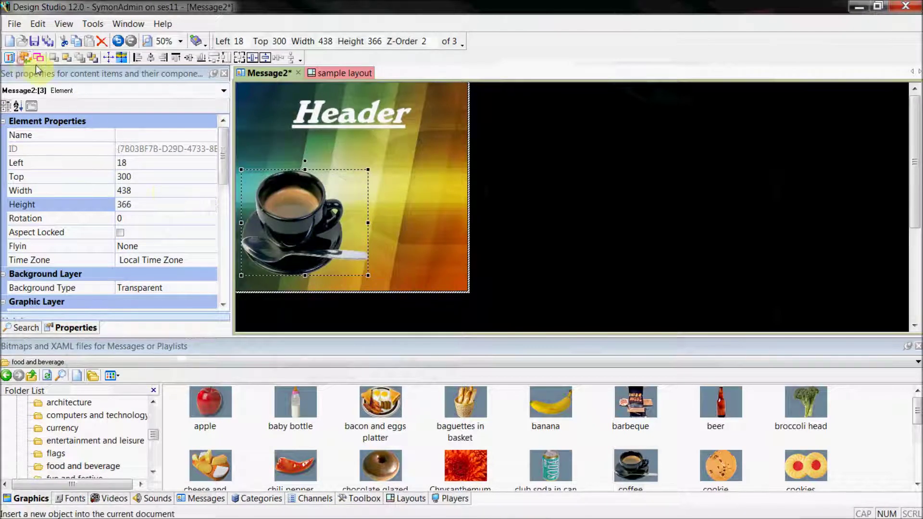
Add another element about 374 wide and 488 high beside the coffee cup, at about Left 394, Top 202
{"action": "left_click", "coordinate": [22, 59]}
{"action": "left_click_drag", "start_coordinate": [247, 93], "coordinate": [384, 175]}
{"action": "left_click_drag", "start_coordinate": [414, 215], "coordinate": [458, 282]}
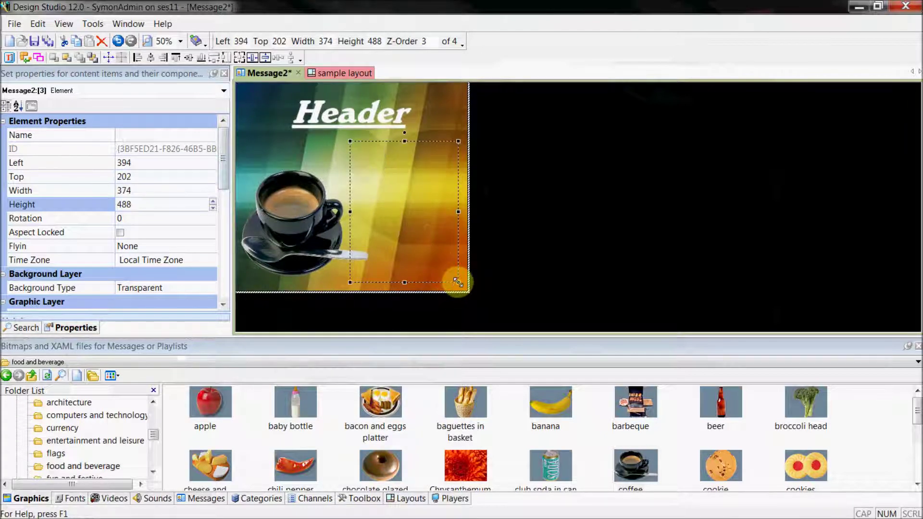
Enter the text "The body of my text goes here. Read this." in the new element beside the coffee cup
{"action": "double_click", "coordinate": [423, 212]}
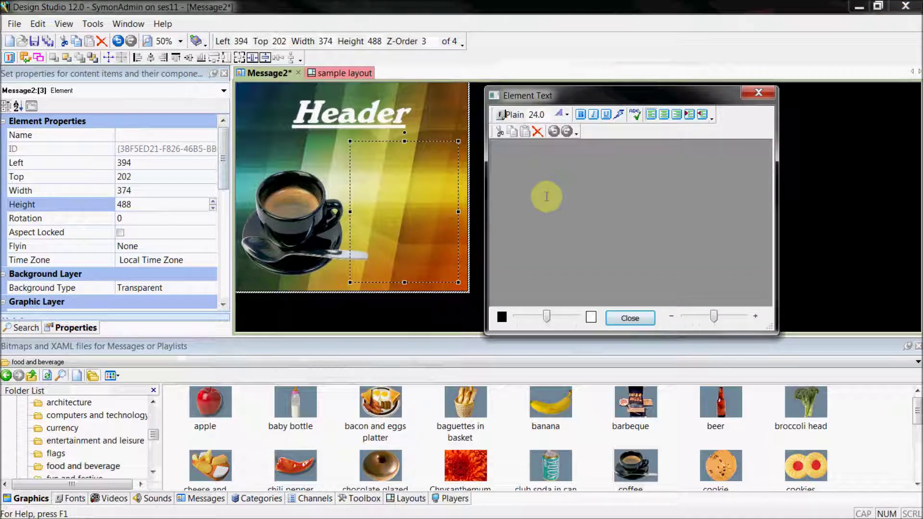
{"action": "type", "text": "The body of my text goes"}
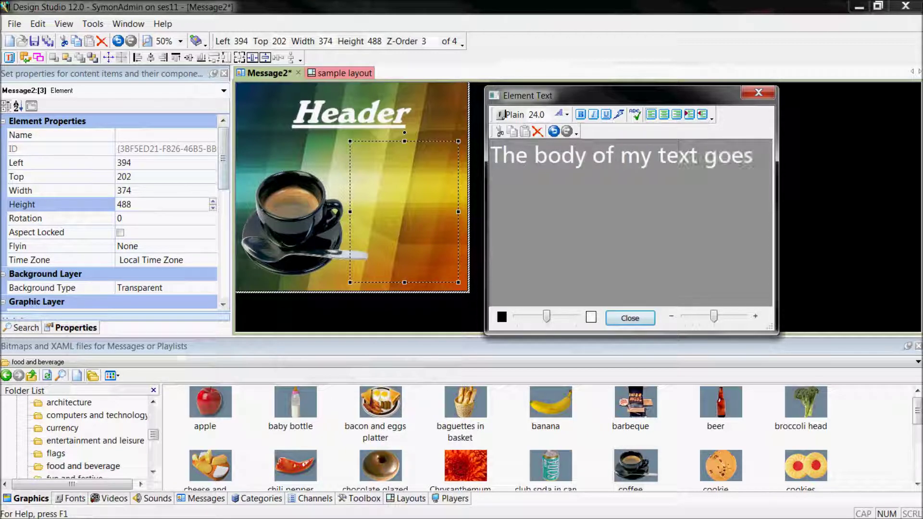
{"action": "type", "text": " here.  Read this"}
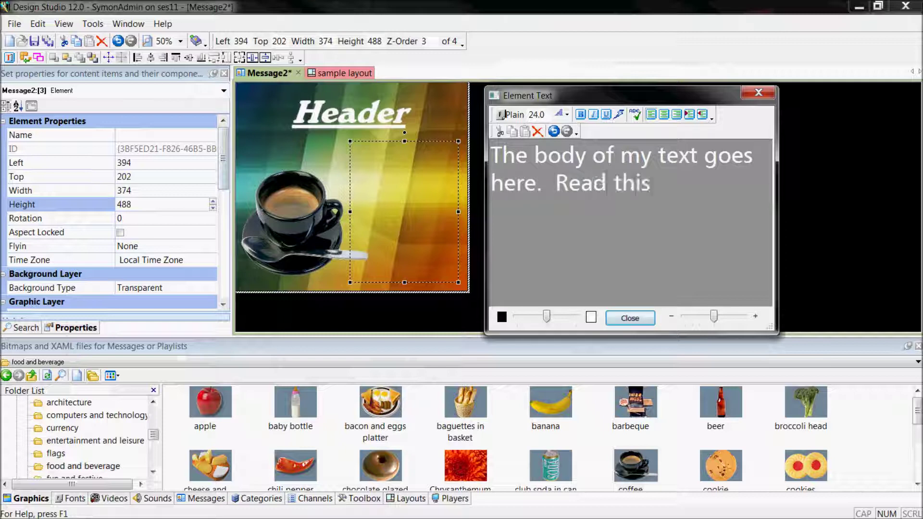
{"action": "type", "text": "."}
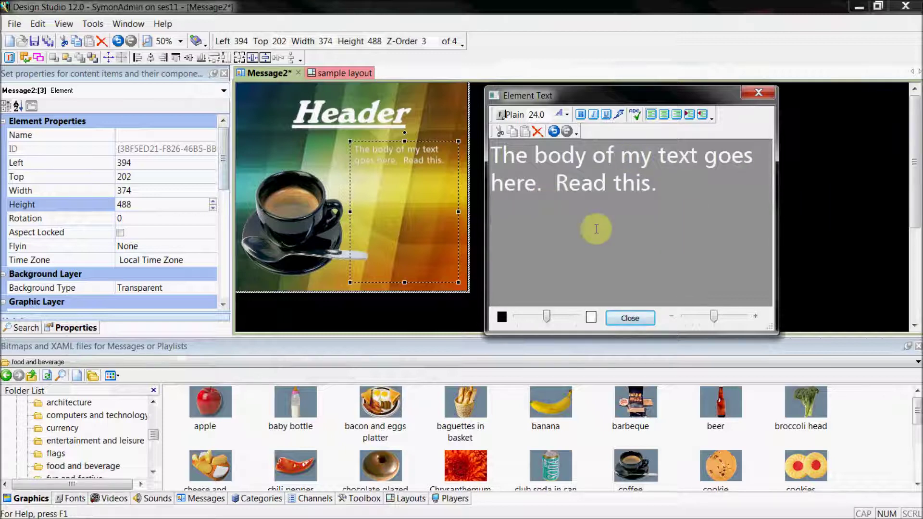
Try font size 43 on the whole body text, and finish with size 55
{"action": "left_click_drag", "start_coordinate": [678, 183], "coordinate": [493, 145]}
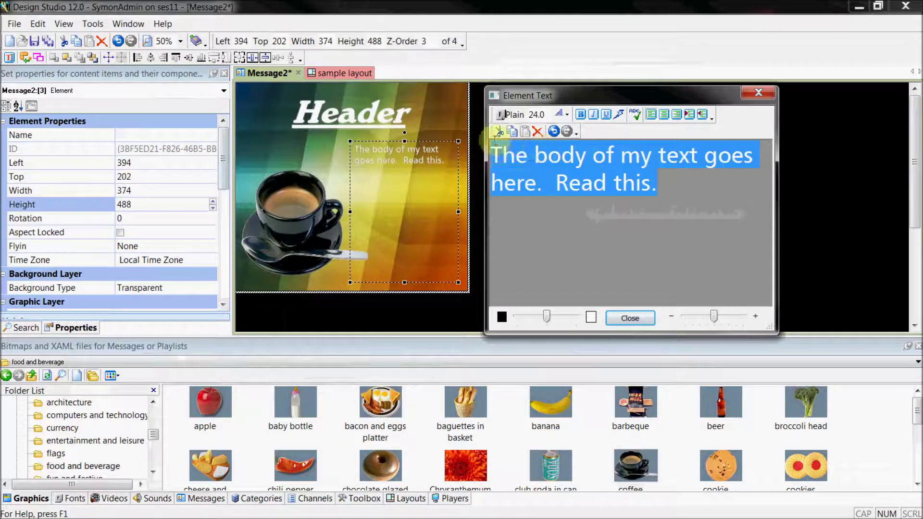
{"action": "left_click", "coordinate": [539, 114]}
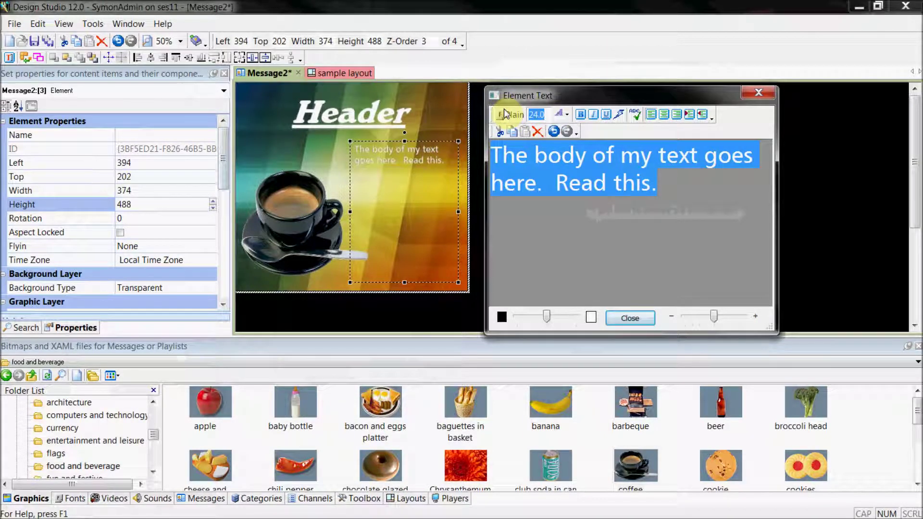
{"action": "type", "text": "43"}
{"action": "key", "text": "Return"}
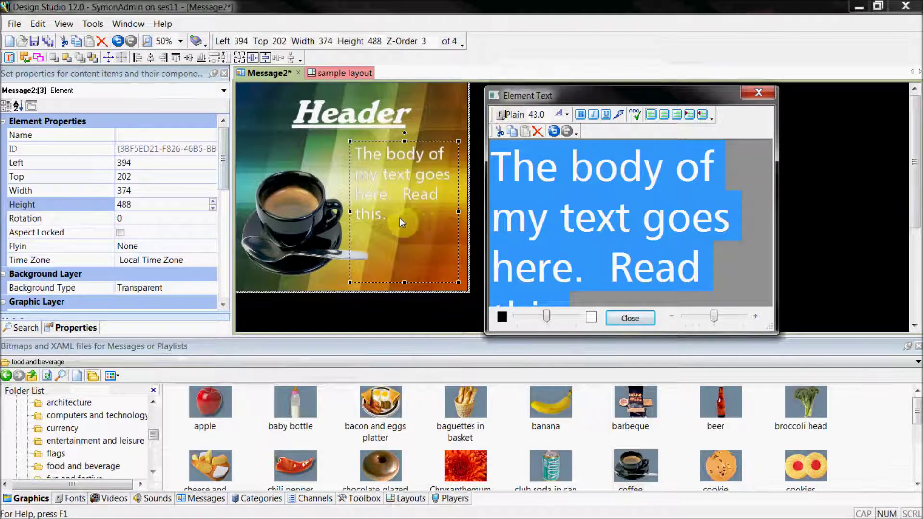
{"action": "double_click", "coordinate": [545, 114]}
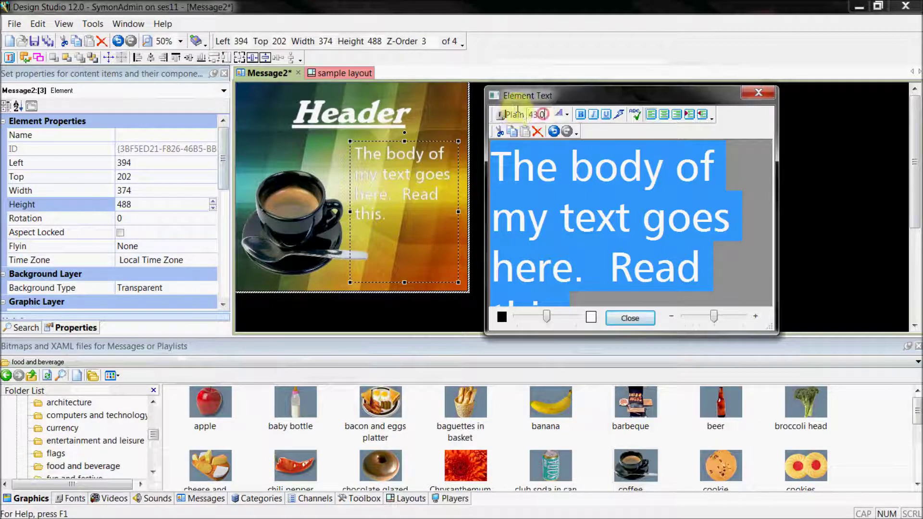
{"action": "type", "text": "55"}
{"action": "key", "text": "Return"}
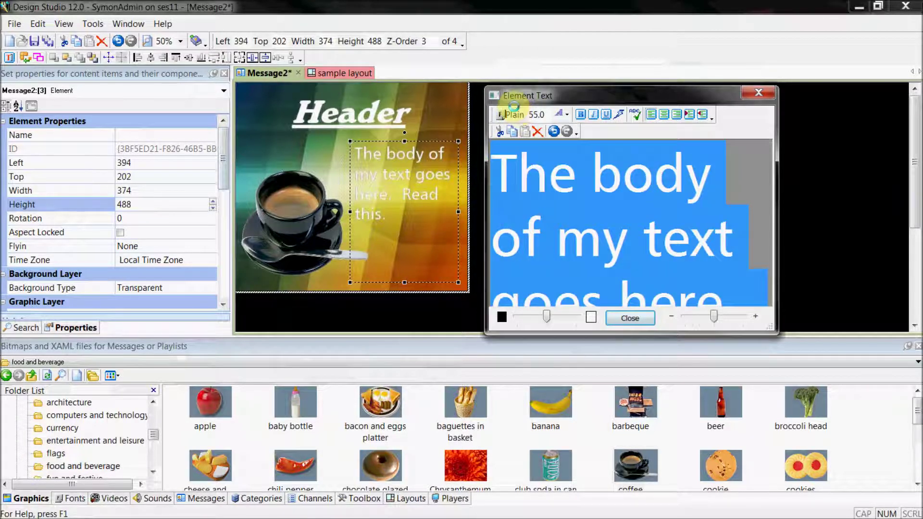
Color the body text black, center it, and close the element's text editor
{"action": "left_click", "coordinate": [569, 117]}
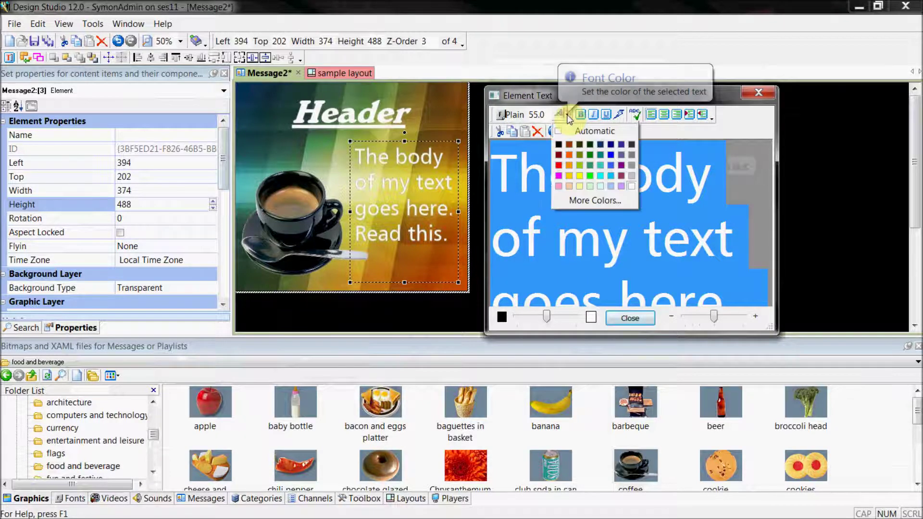
{"action": "left_click", "coordinate": [561, 150]}
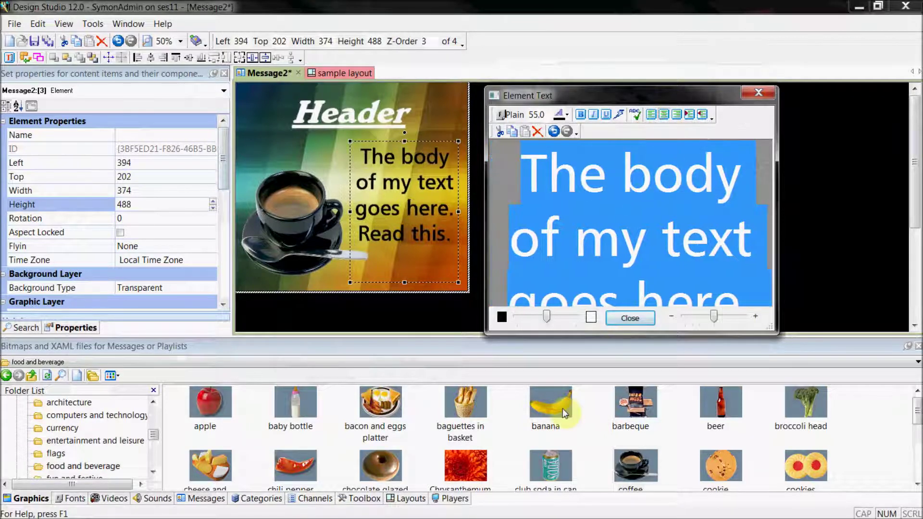
{"action": "left_click", "coordinate": [639, 322]}
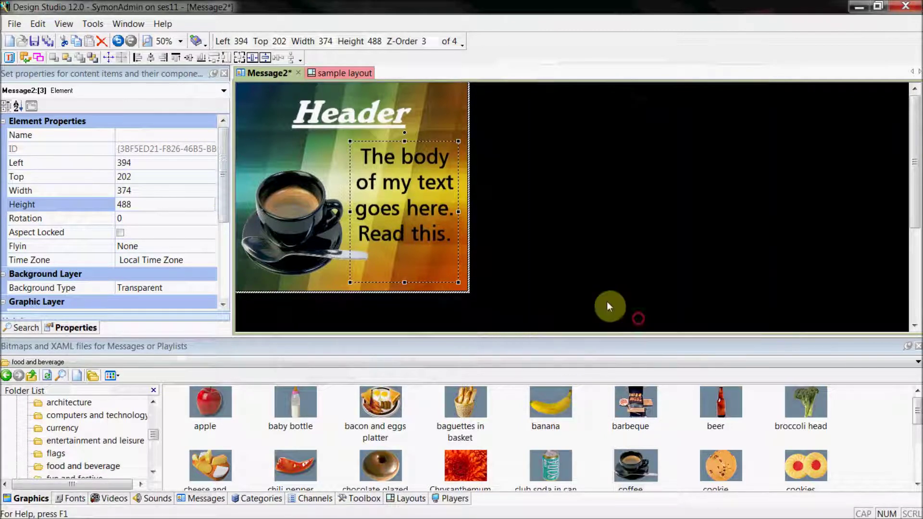
Apply the Curved typeface from the font library to the body text element
{"action": "left_click", "coordinate": [71, 498]}
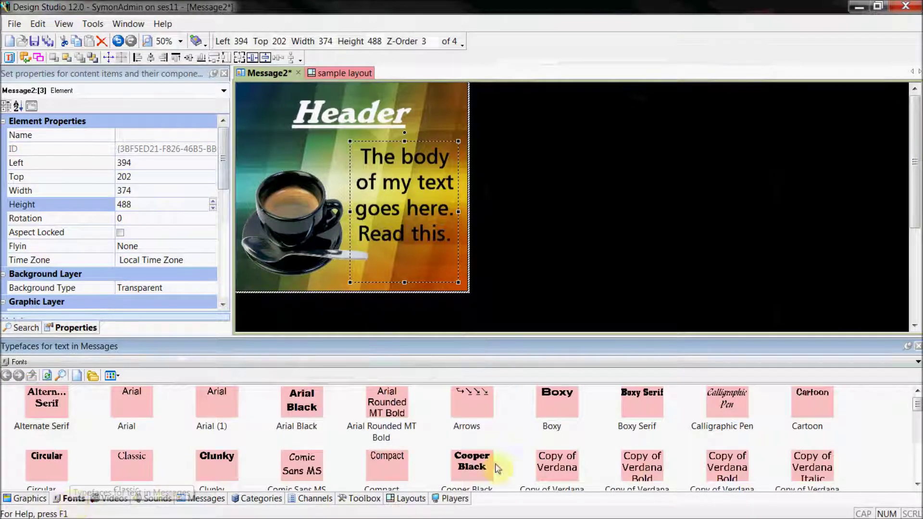
{"action": "scroll", "coordinate": [920, 456], "scroll_direction": "down", "scroll_amount": 3}
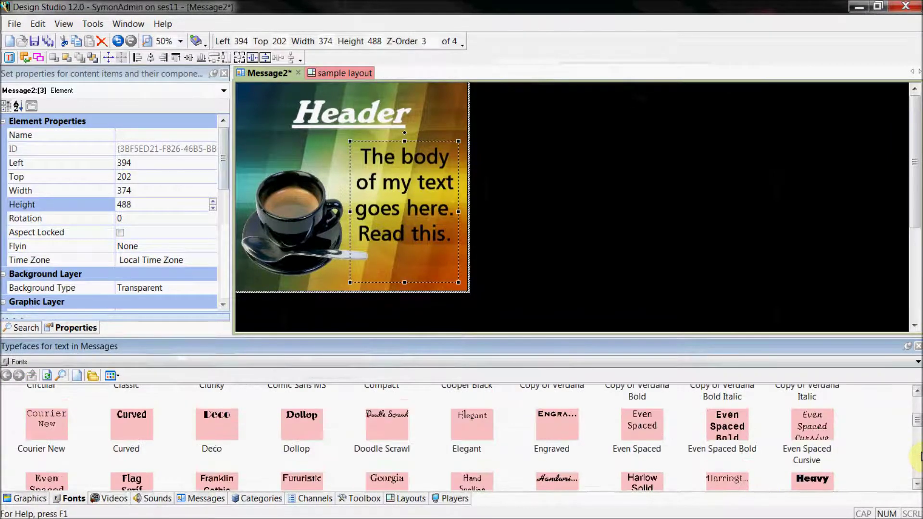
{"action": "left_click_drag", "start_coordinate": [122, 428], "coordinate": [432, 208]}
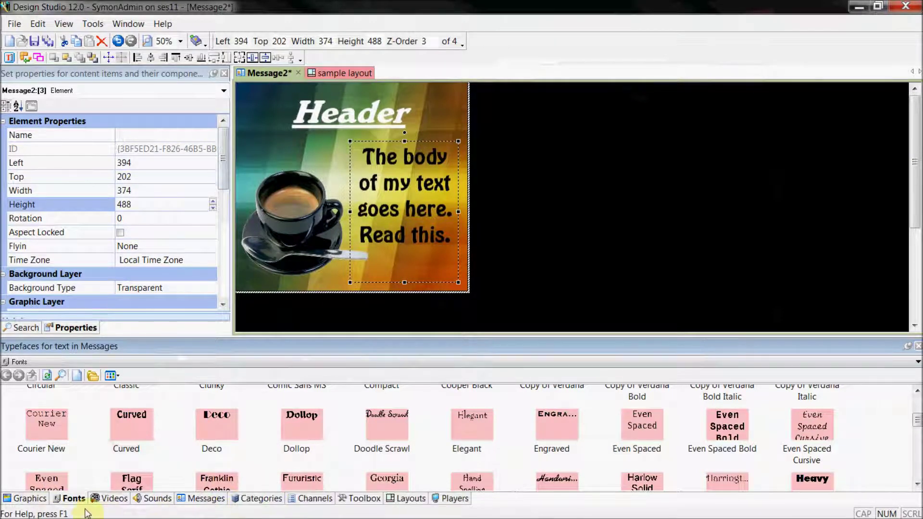
Try the deep blue shine designer background on the message's background element, and replace it with the brown and tan one
{"action": "left_click", "coordinate": [19, 500]}
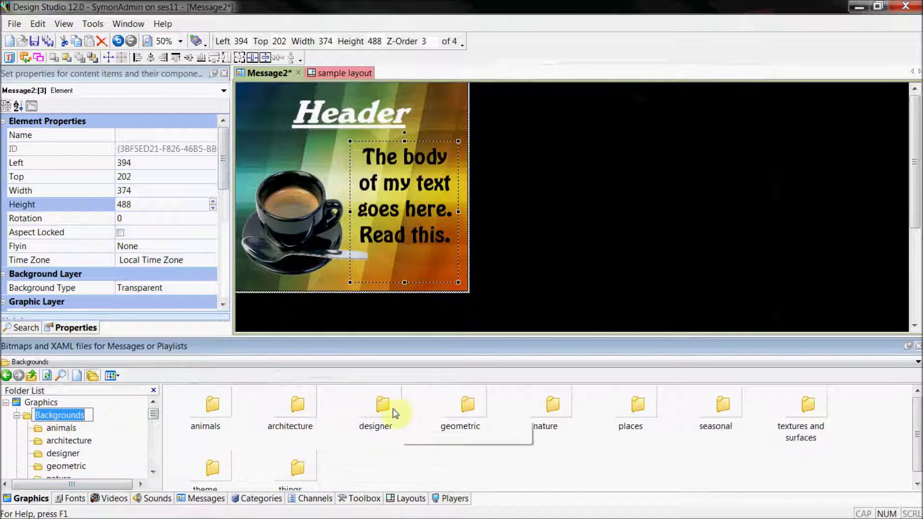
{"action": "double_click", "coordinate": [378, 407]}
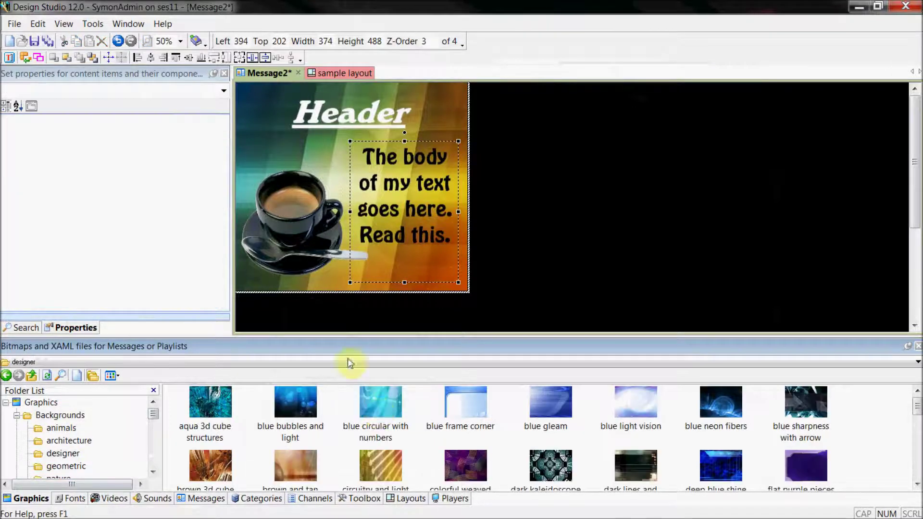
{"action": "left_click", "coordinate": [246, 129]}
{"action": "left_click_drag", "start_coordinate": [715, 463], "coordinate": [262, 110]}
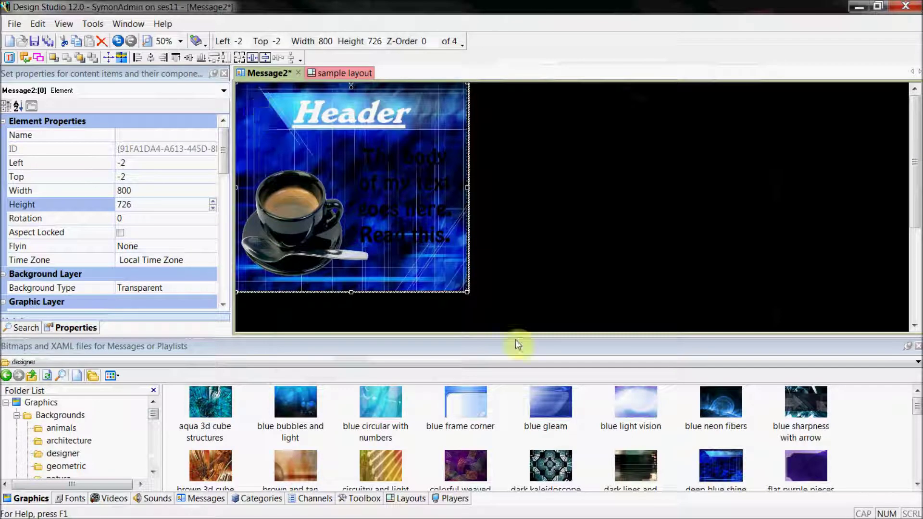
{"action": "left_click_drag", "start_coordinate": [297, 462], "coordinate": [256, 119]}
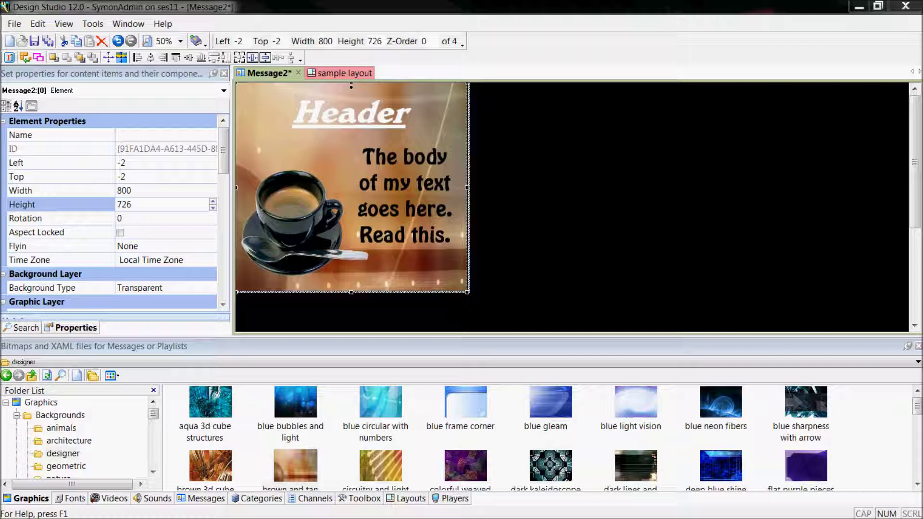
Publish the message, saving its changes under the name "Training Message 1" in the Messages folder
{"action": "right_click", "coordinate": [267, 73]}
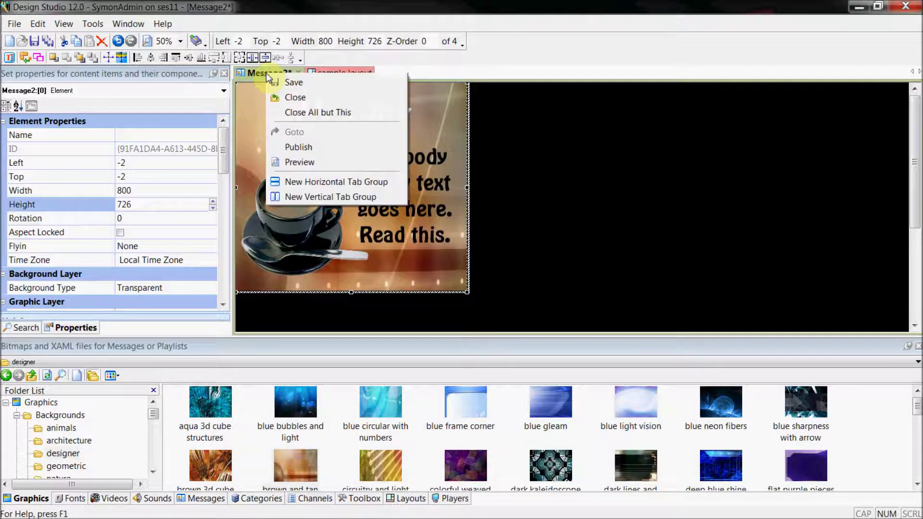
{"action": "left_click", "coordinate": [302, 148]}
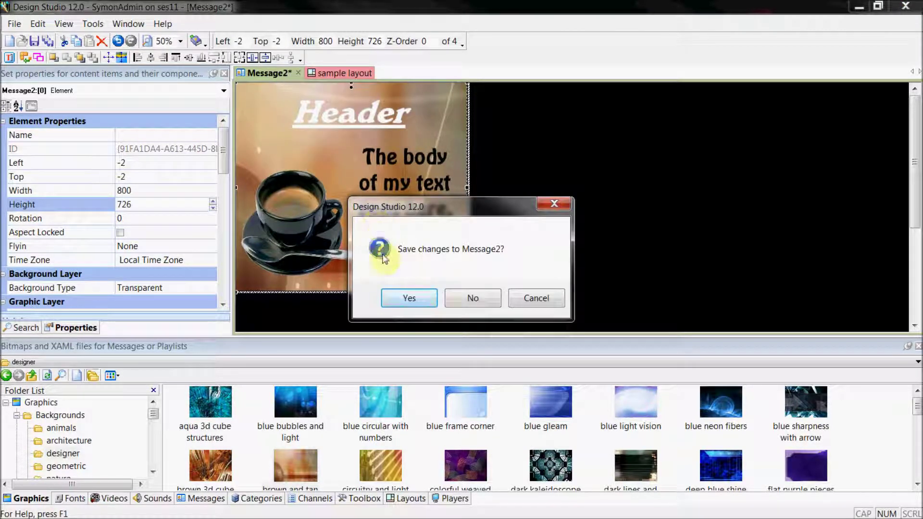
{"action": "left_click", "coordinate": [397, 297]}
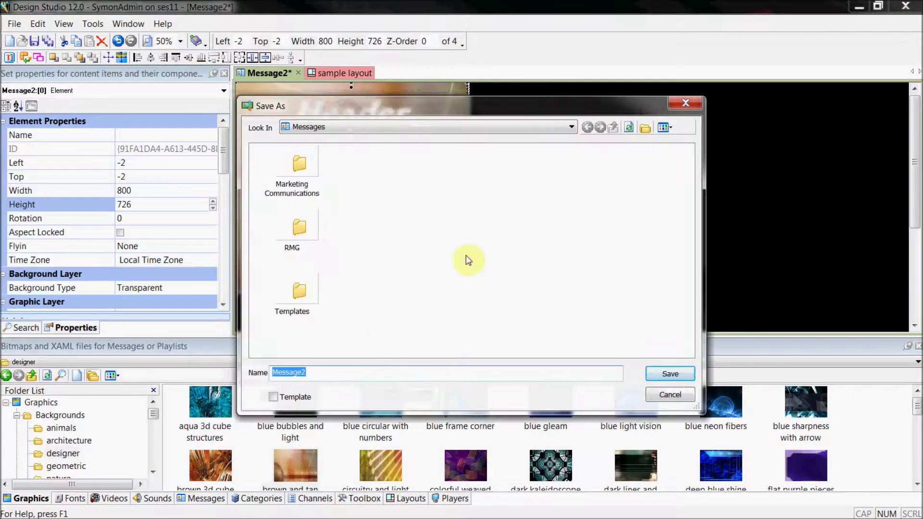
{"action": "left_click", "coordinate": [352, 374]}
{"action": "key", "text": "ctrl+a"}
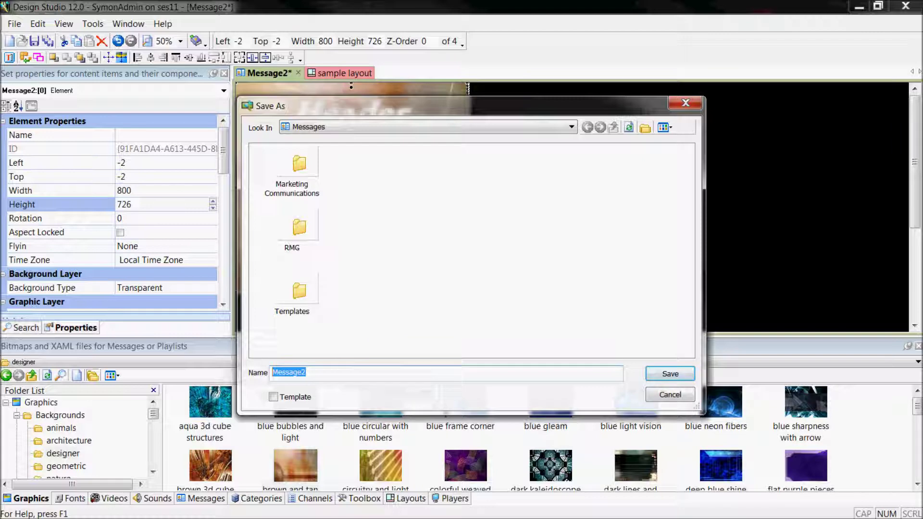
{"action": "type", "text": "Training Message"}
{"action": "type", "text": " 1"}
{"action": "key", "text": "Return"}
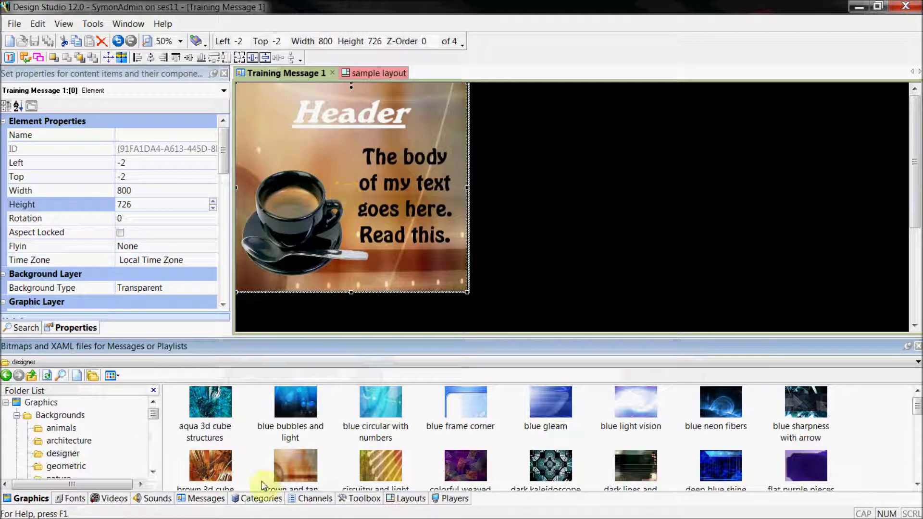
Find Training Message 1 in the message library and view its reference properties
{"action": "left_click", "coordinate": [215, 500]}
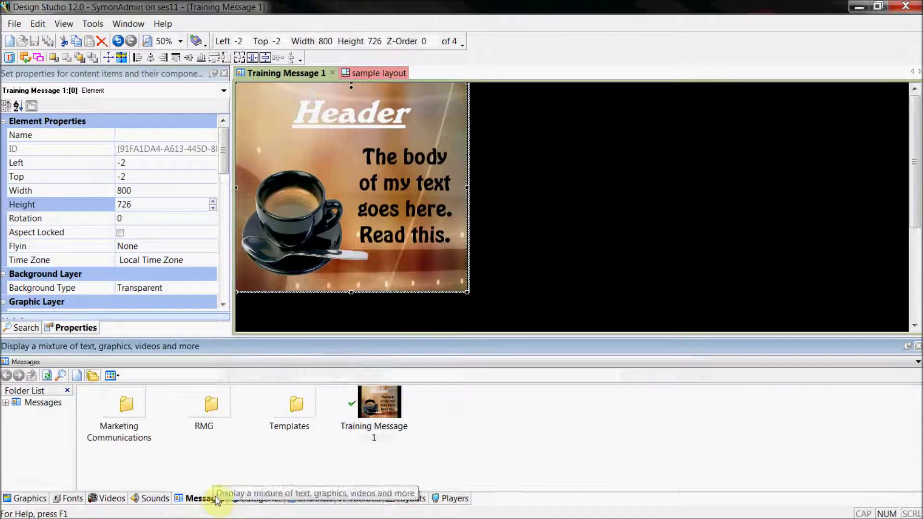
{"action": "left_click", "coordinate": [381, 407]}
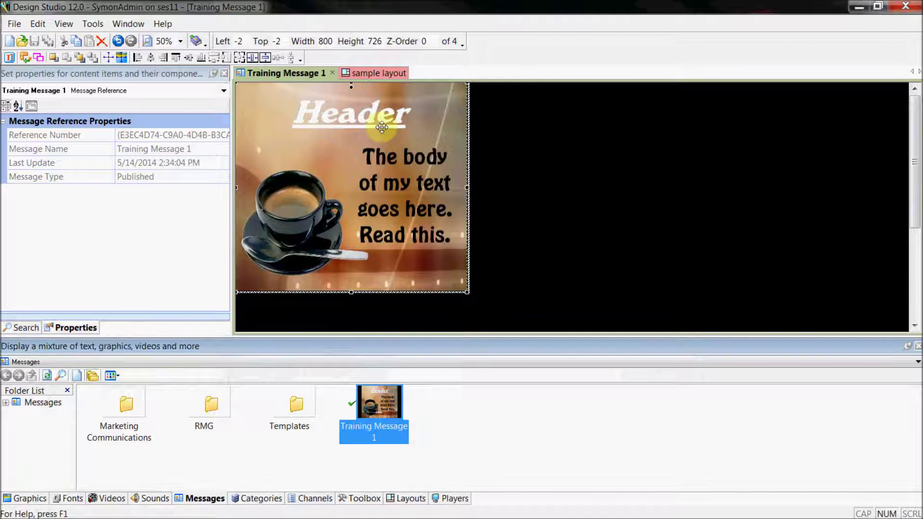
Add Training Message 1 from the message library to the Main Area schedule of the sample layout
{"action": "left_click", "coordinate": [376, 71]}
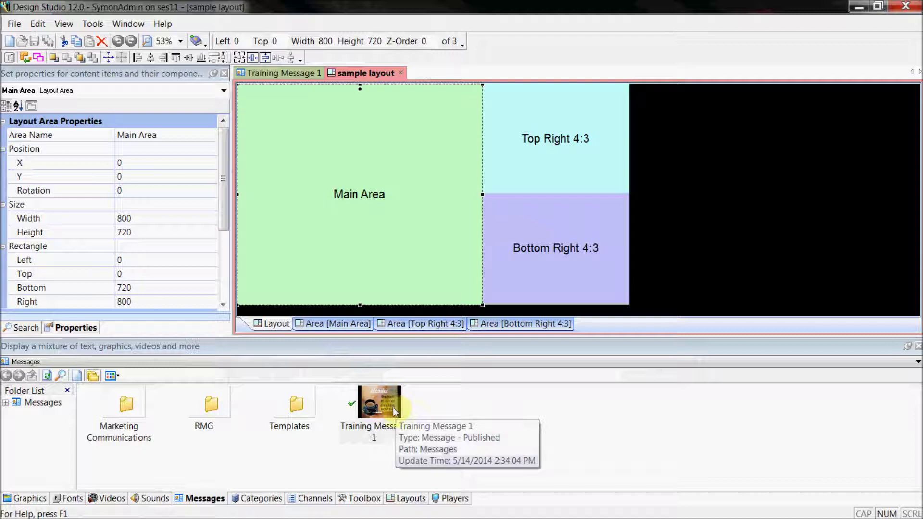
{"action": "left_click_drag", "start_coordinate": [390, 410], "coordinate": [387, 178]}
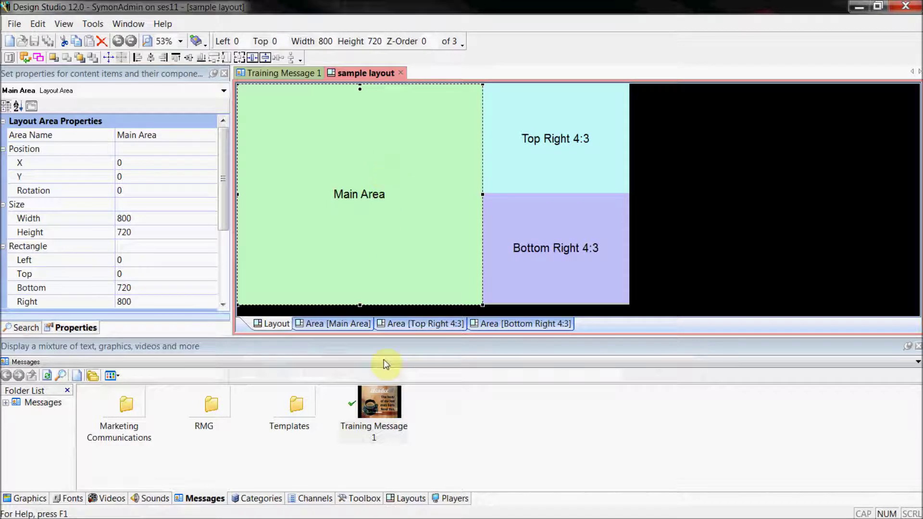
{"action": "left_click_drag", "start_coordinate": [376, 414], "coordinate": [357, 147]}
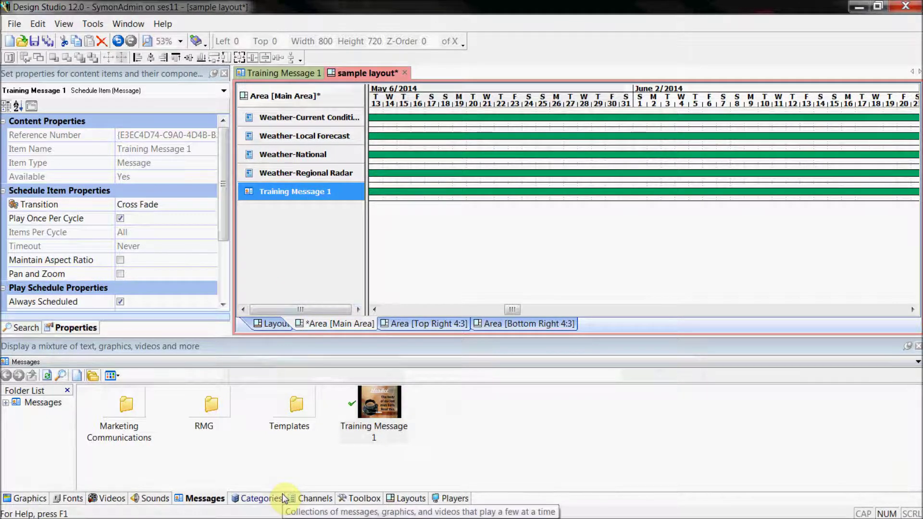
Open the Human Resources category and add Training Message 1 from the message library to it
{"action": "left_click", "coordinate": [264, 500]}
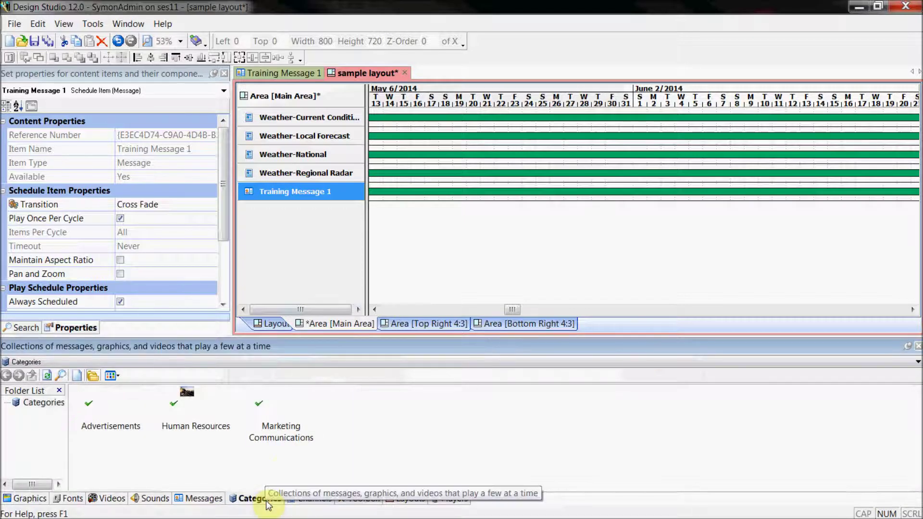
{"action": "left_click", "coordinate": [208, 408]}
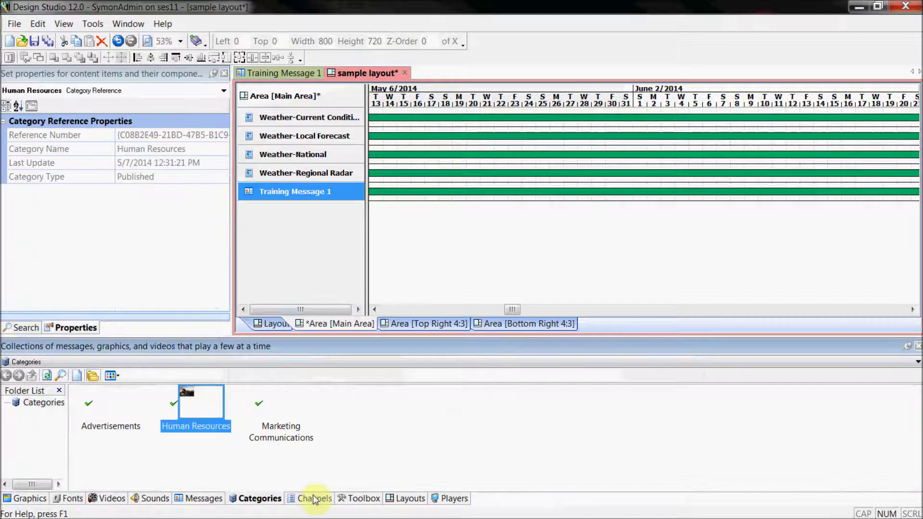
{"action": "mouse_move", "coordinate": [215, 409]}
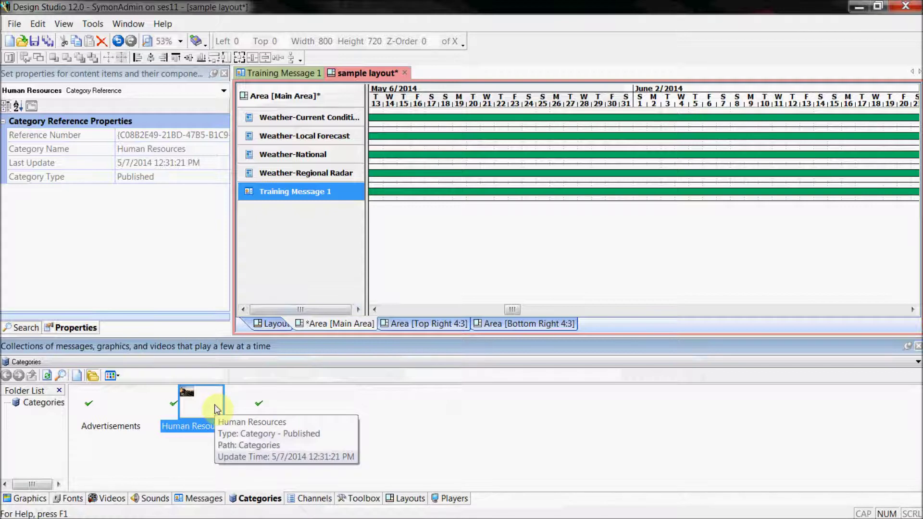
{"action": "double_click", "coordinate": [214, 408]}
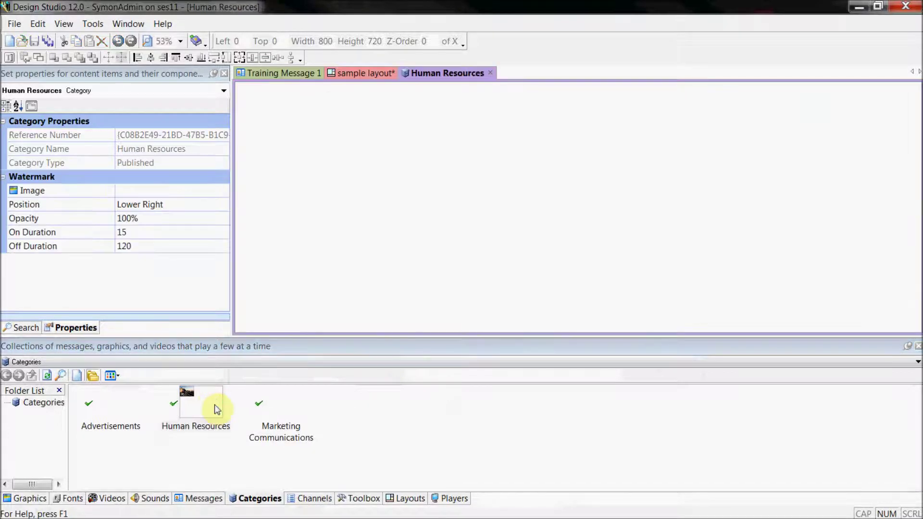
{"action": "left_click", "coordinate": [204, 500]}
{"action": "left_click_drag", "start_coordinate": [377, 415], "coordinate": [417, 157]}
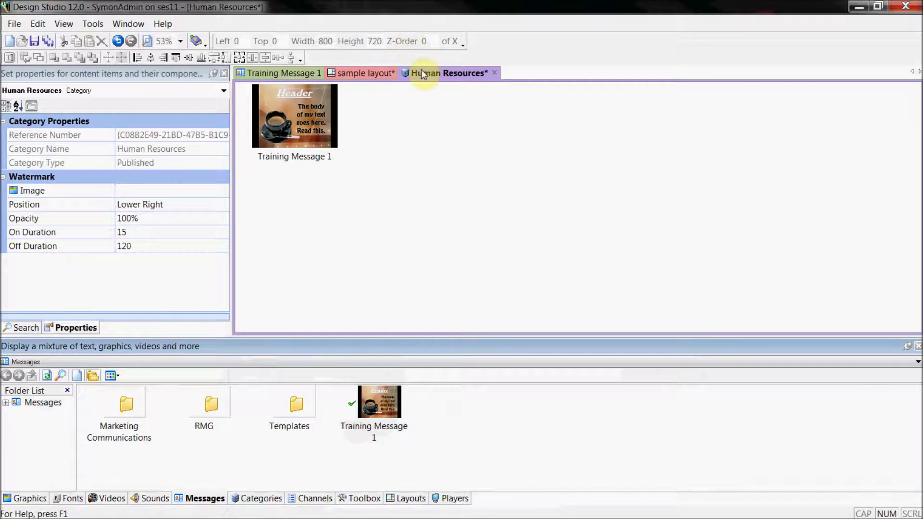
Return to the sample layout and save it with Training Message 1 scheduled in the Main Area
{"action": "left_click", "coordinate": [369, 74]}
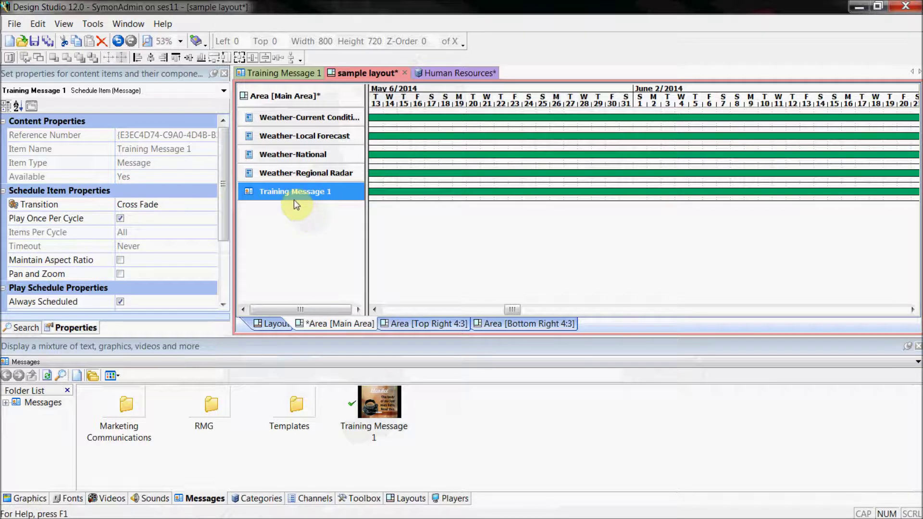
{"action": "mouse_move", "coordinate": [294, 200]}
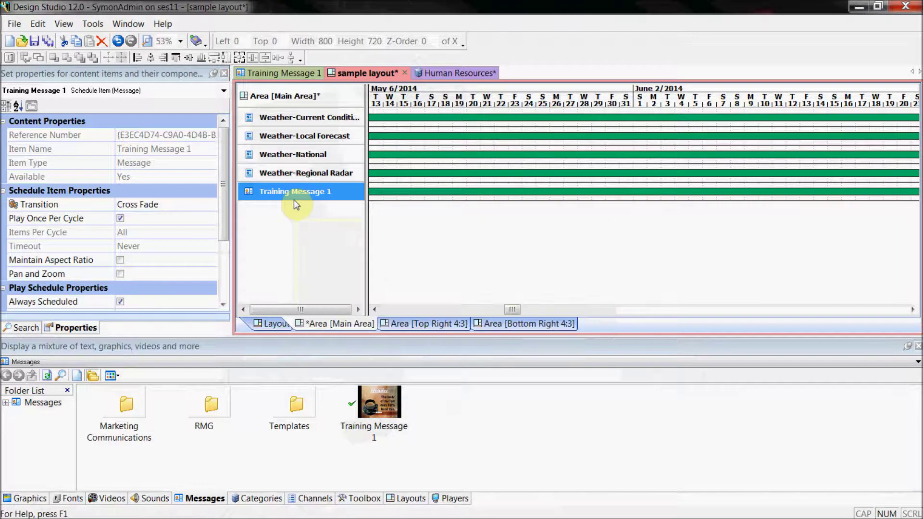
{"action": "right_click", "coordinate": [345, 77]}
{"action": "left_click", "coordinate": [350, 88]}
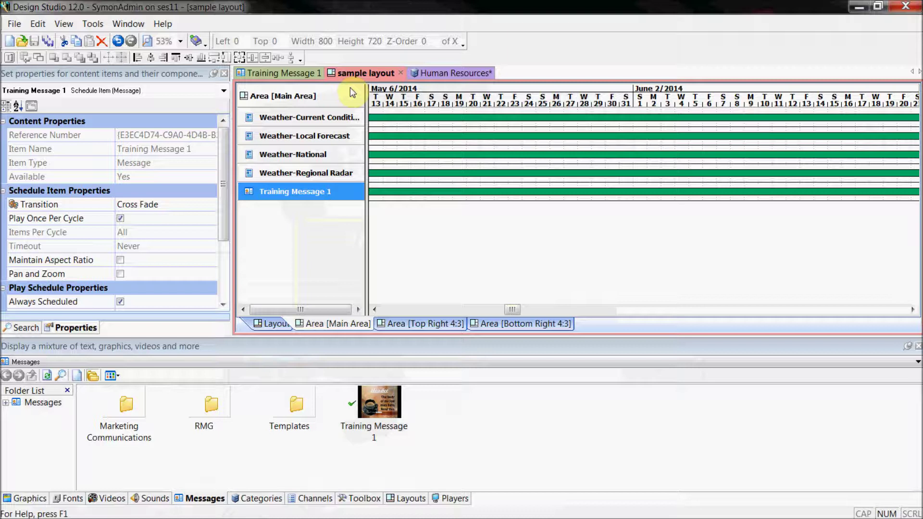
Publish the Human Resources category, saving its changes
{"action": "left_click", "coordinate": [435, 73]}
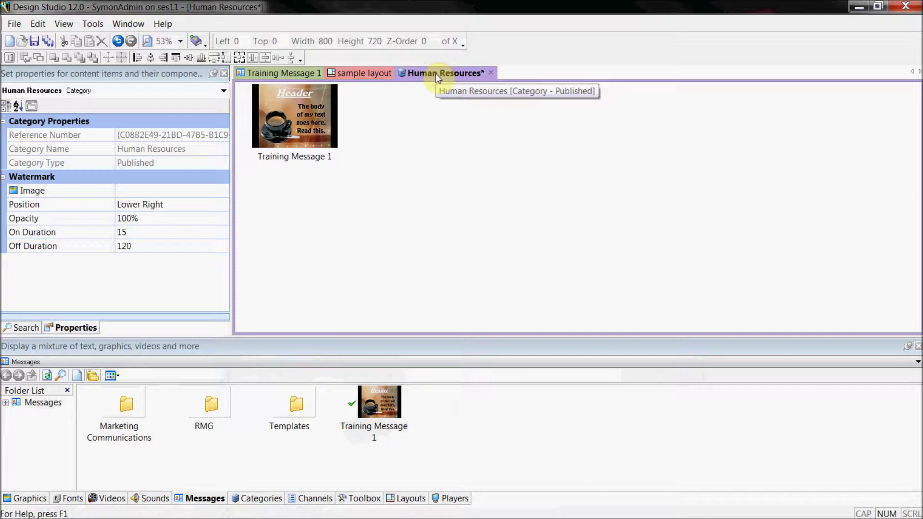
{"action": "right_click", "coordinate": [436, 73]}
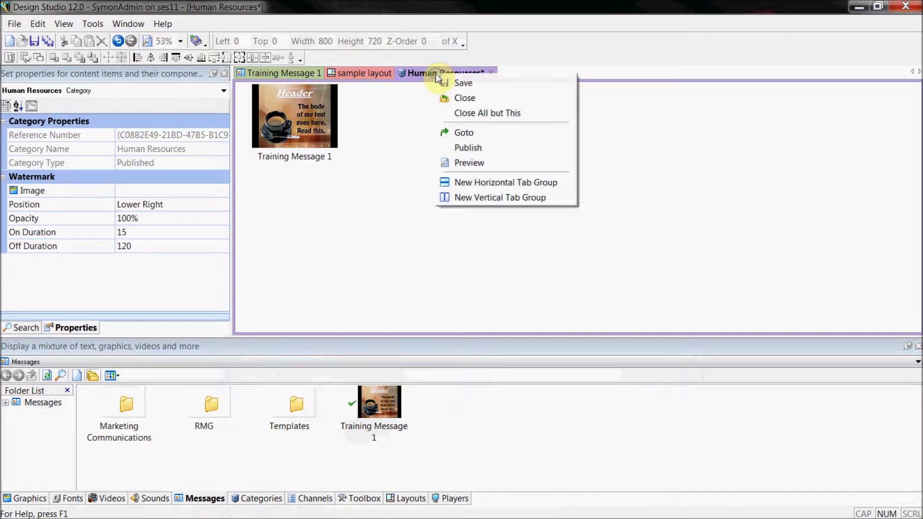
{"action": "left_click", "coordinate": [463, 150]}
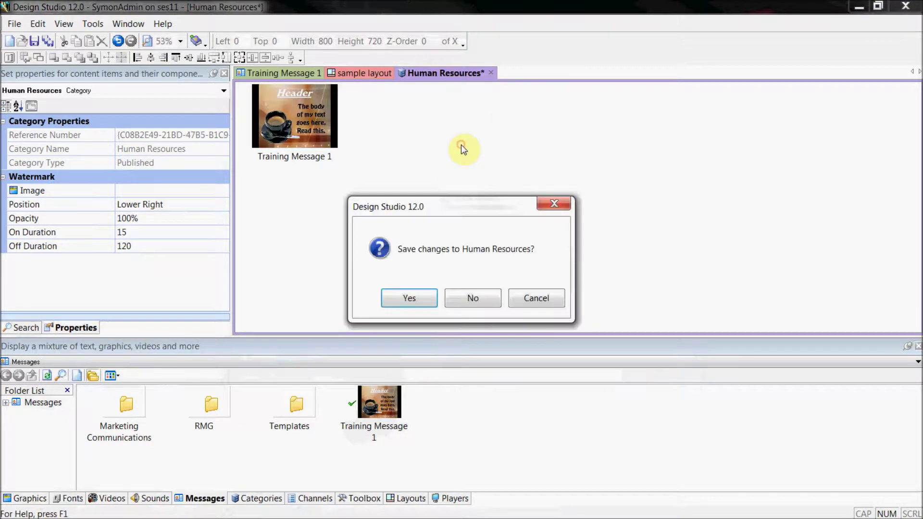
{"action": "left_click", "coordinate": [402, 299]}
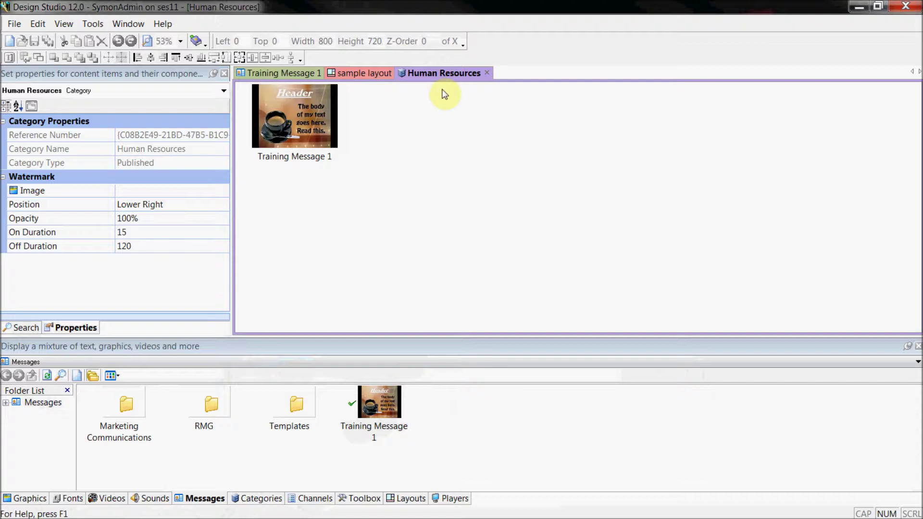
Open Training Message 1 from the Human Resources category and view its background element's properties
{"action": "double_click", "coordinate": [293, 124]}
{"action": "left_click_drag", "start_coordinate": [220, 260], "coordinate": [232, 140]}
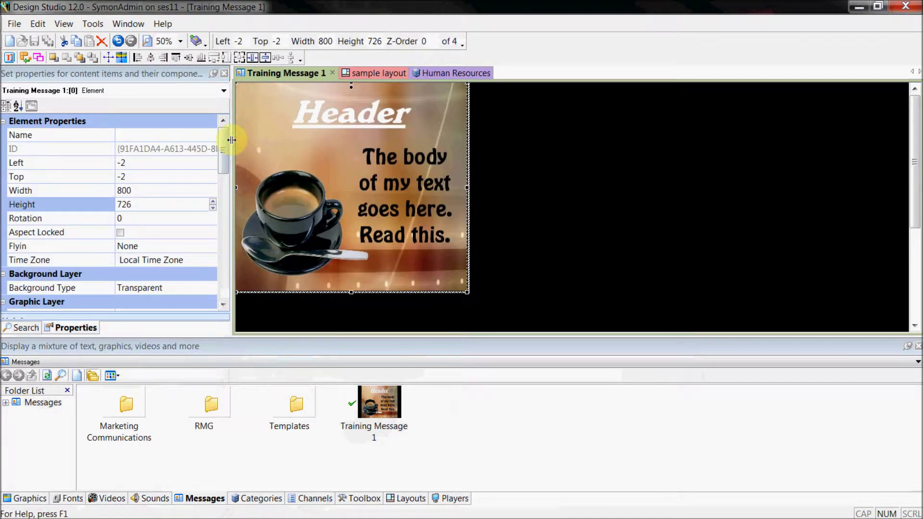